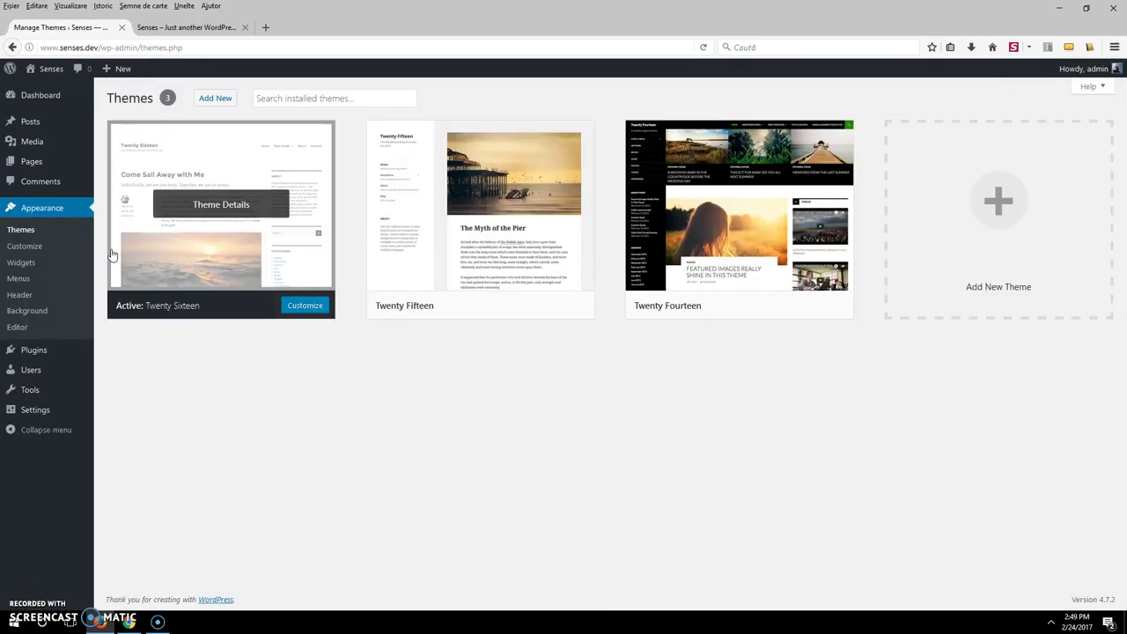
# Look over the site's front page with its current theme and return to theme management
pyautogui.click(192, 27)
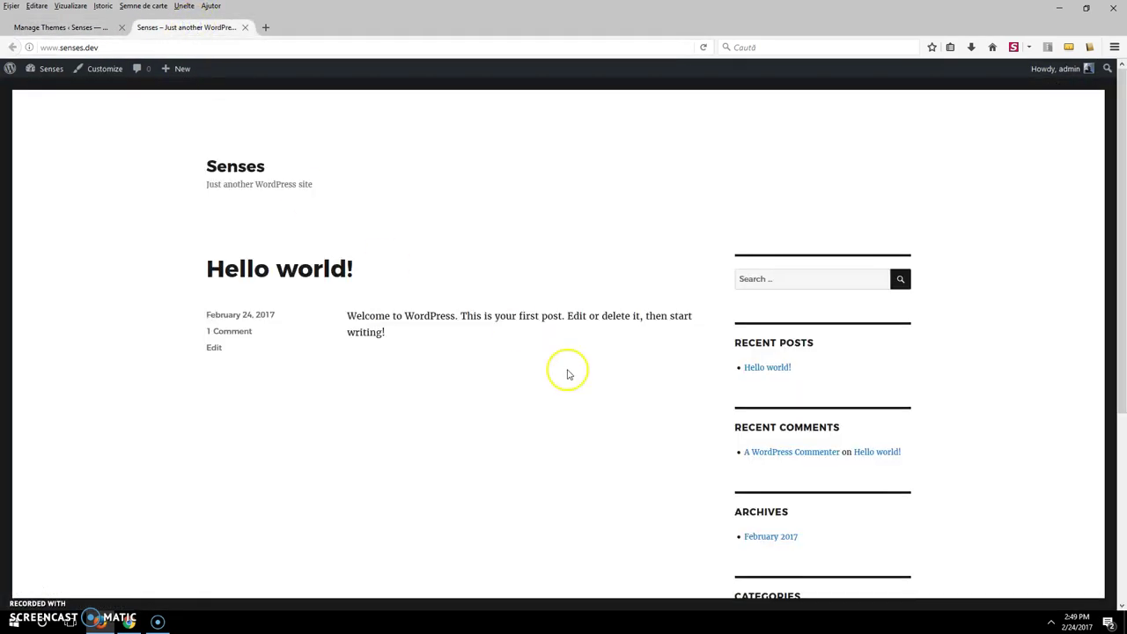
pyautogui.scroll(-5, 469, 148)
pyautogui.scroll(5, 529, 259)
pyautogui.click(61, 28)
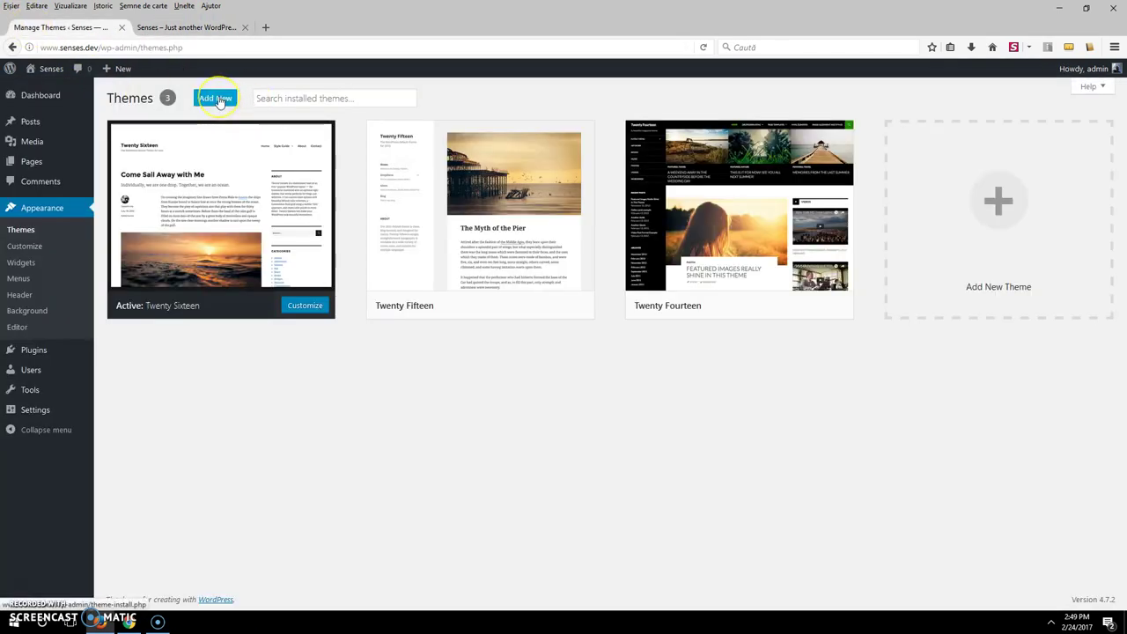
# Upload the theme package florence.zip from the Desktop, install it and activate the Florence theme
pyautogui.click(220, 100)
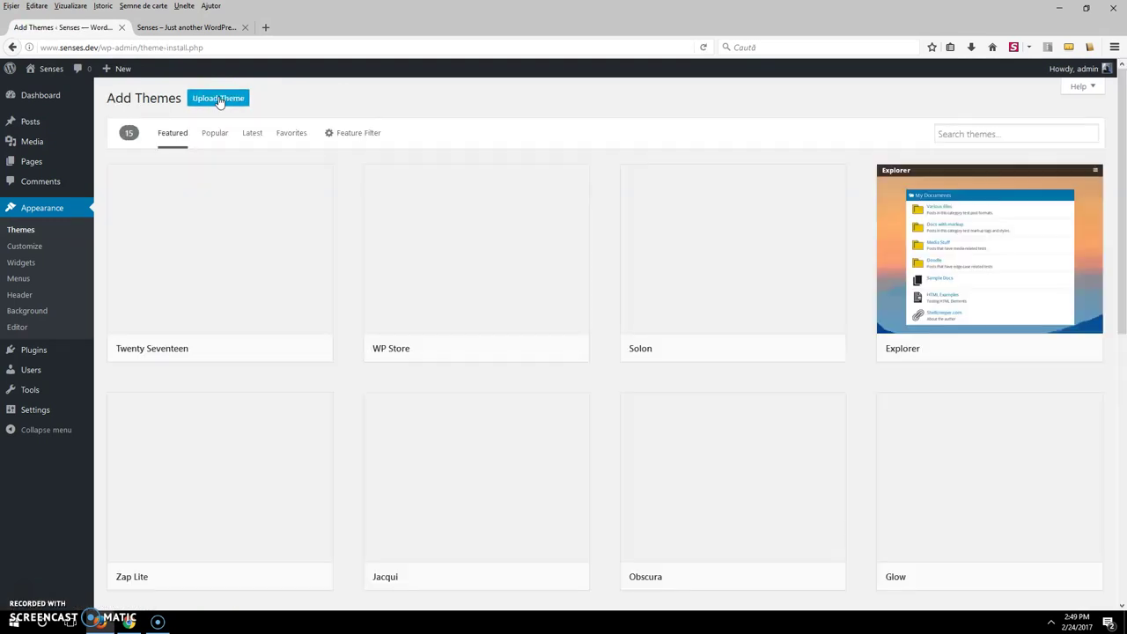
pyautogui.click(220, 100)
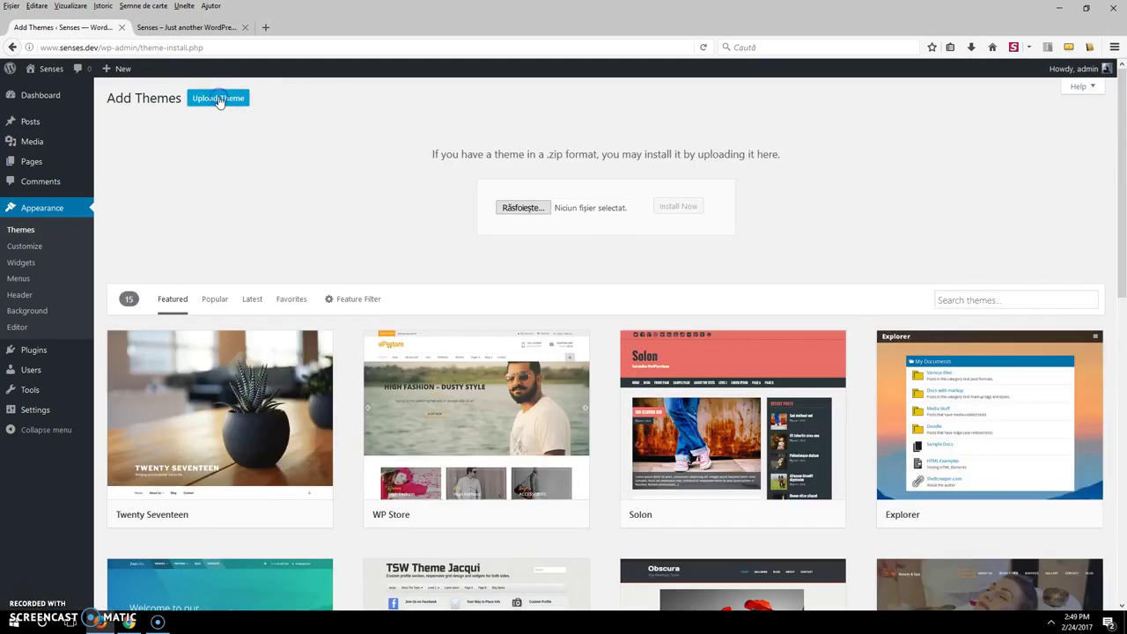
pyautogui.click(526, 210)
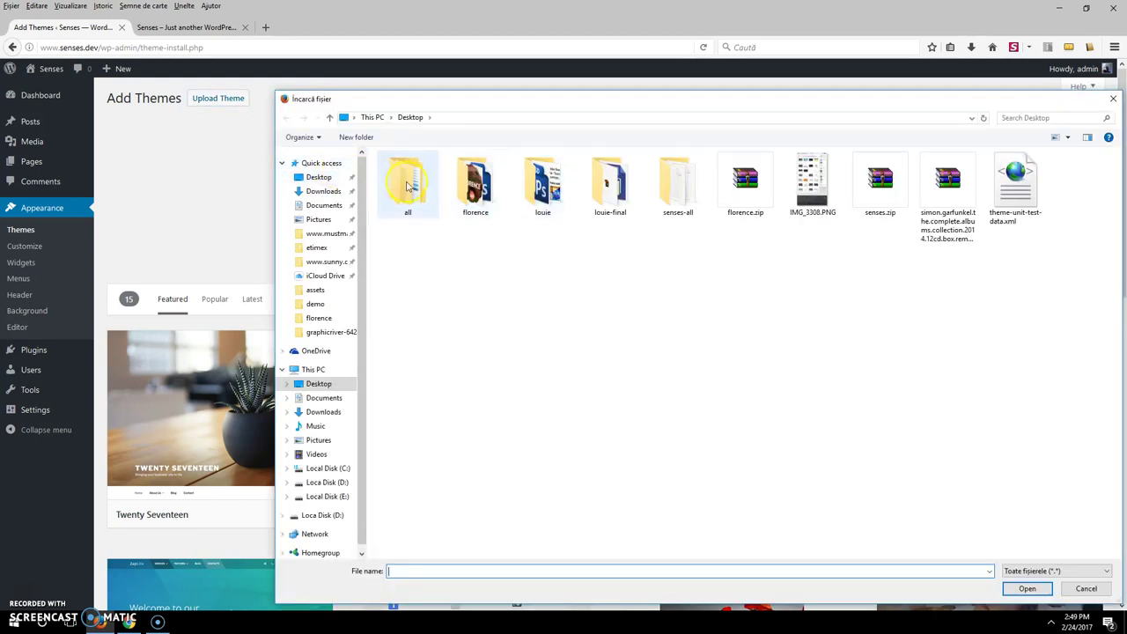
pyautogui.doubleClick(730, 182)
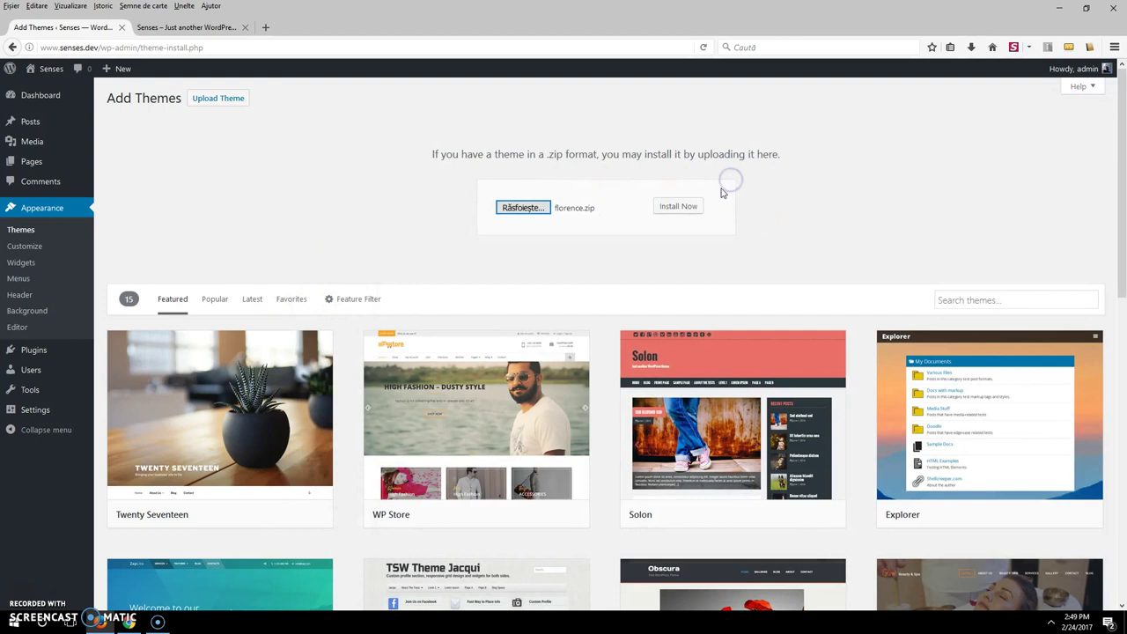
pyautogui.click(678, 208)
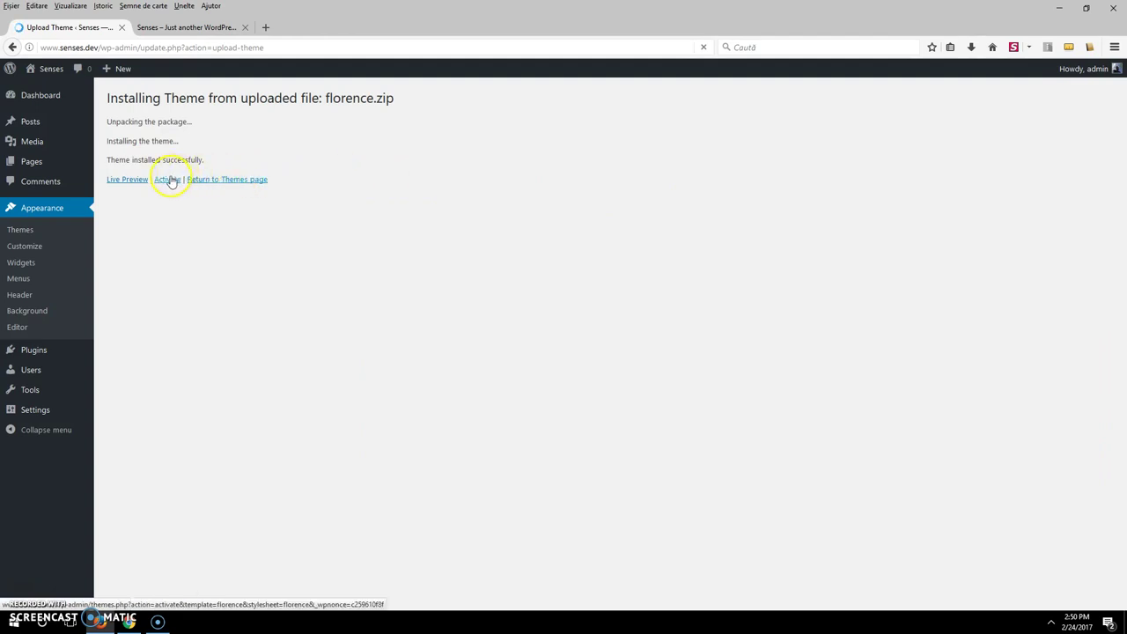
pyautogui.click(167, 179)
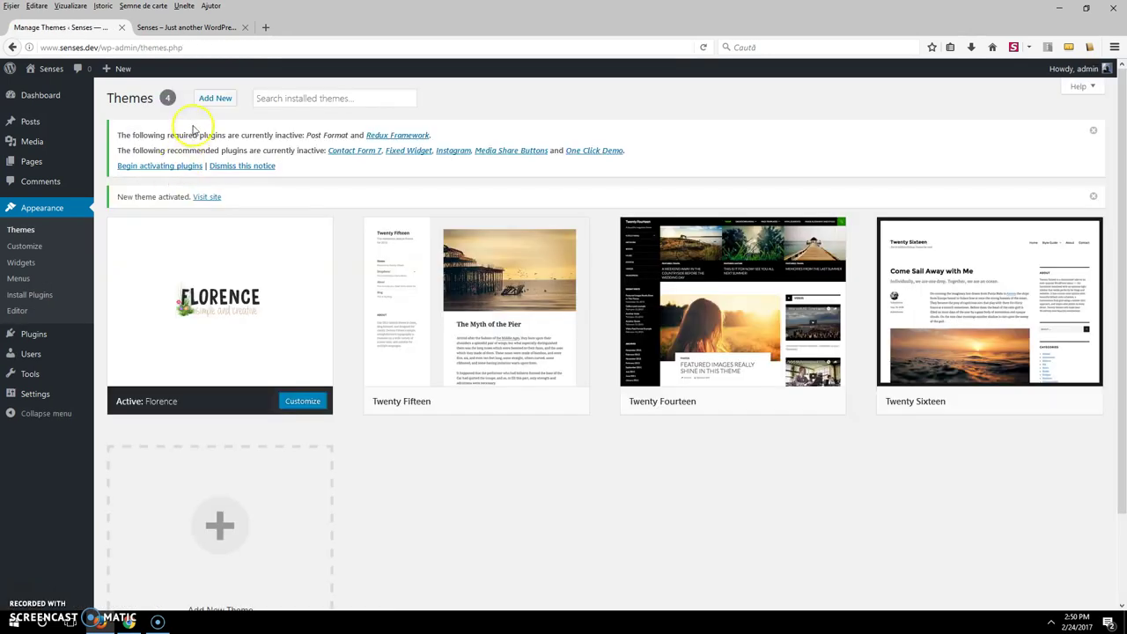
# Reload the site's front page to check the new theme, and read the inactive plugins notice in theme management
pyautogui.click(192, 28)
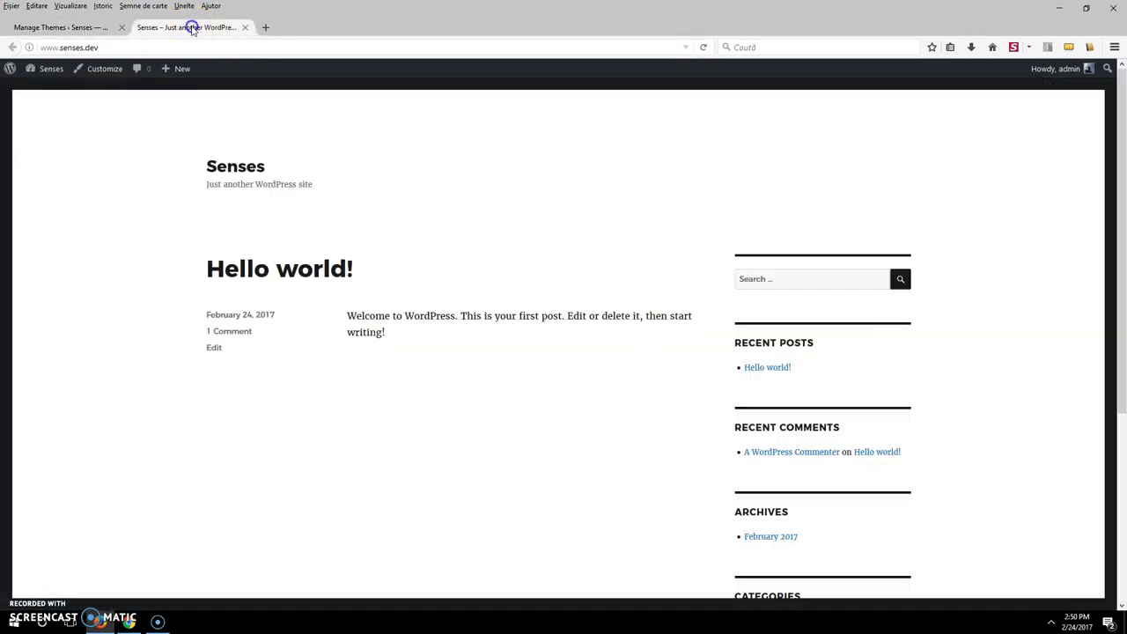
pyautogui.click(703, 47)
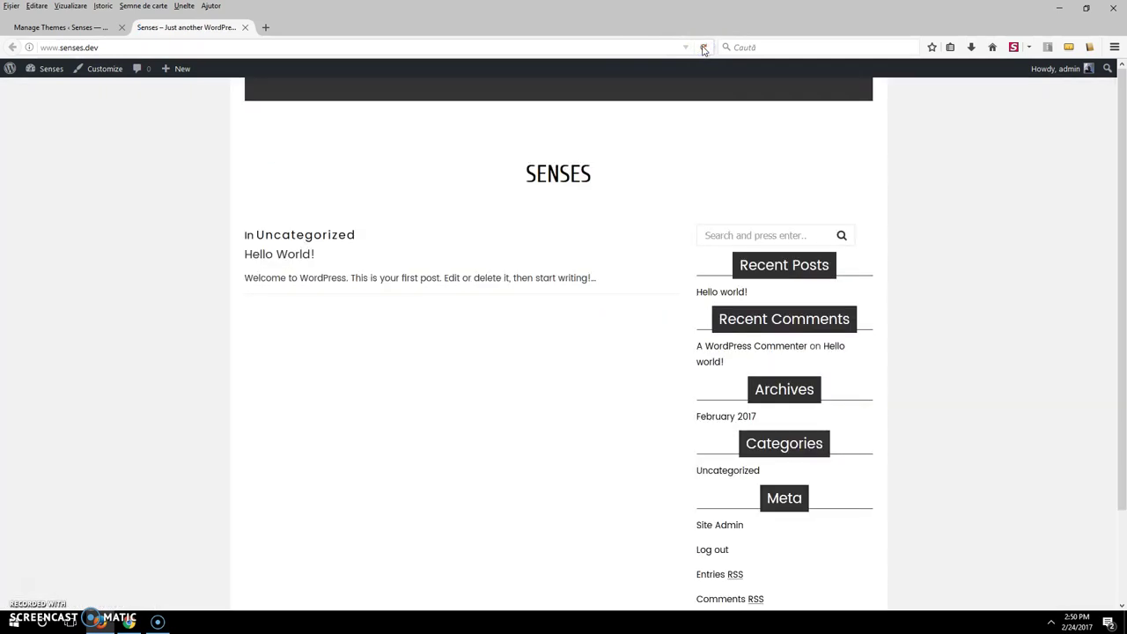
pyautogui.click(78, 27)
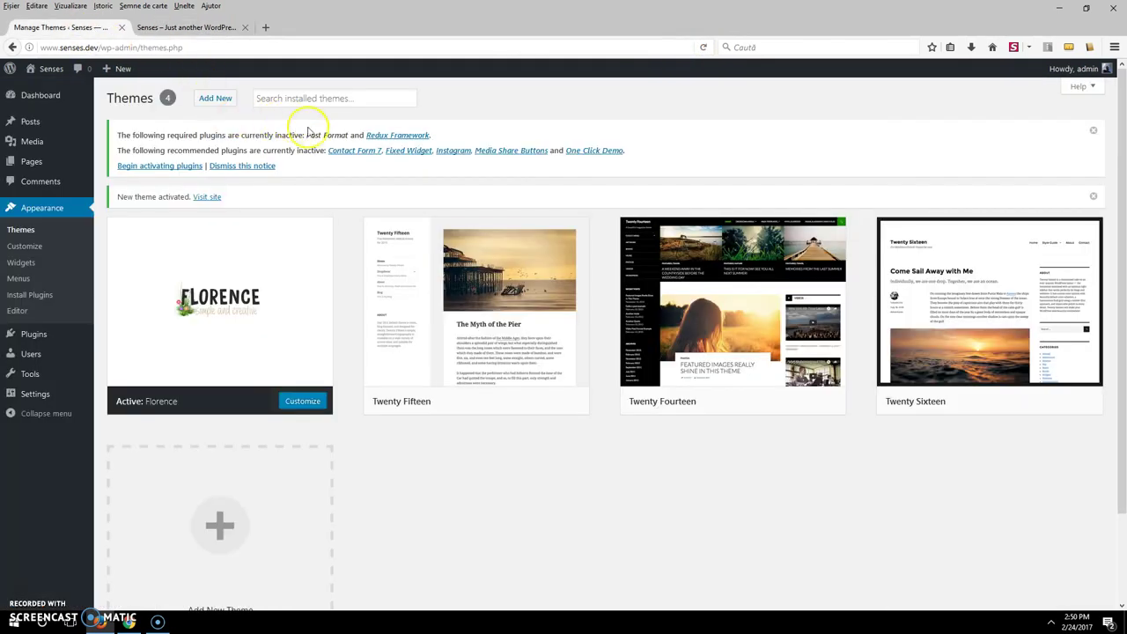
pyautogui.moveTo(297, 168); pyautogui.dragTo(117, 134)
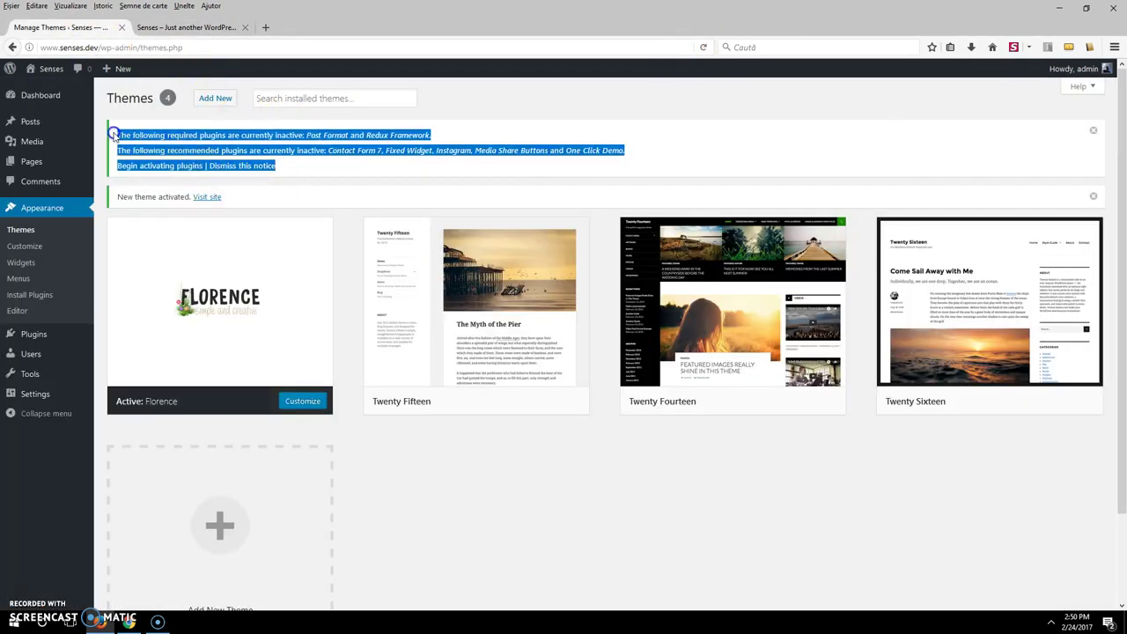
pyautogui.click(731, 149)
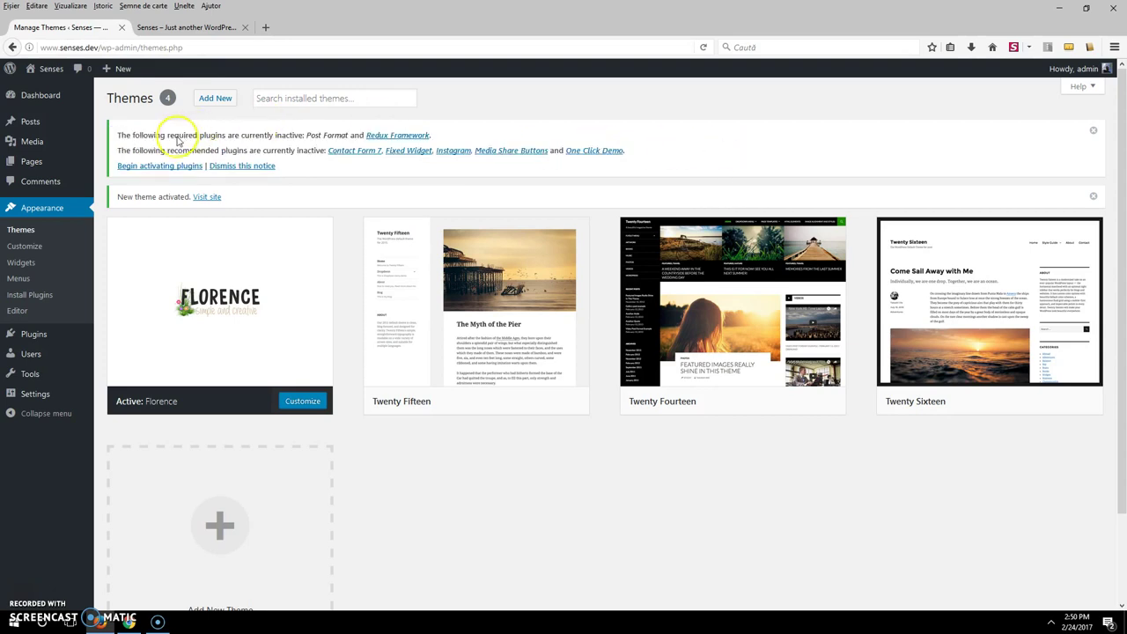
# Bulk-activate all required and recommended plugins of the Florence theme, from Post Format to One Click Demo
pyautogui.click(141, 167)
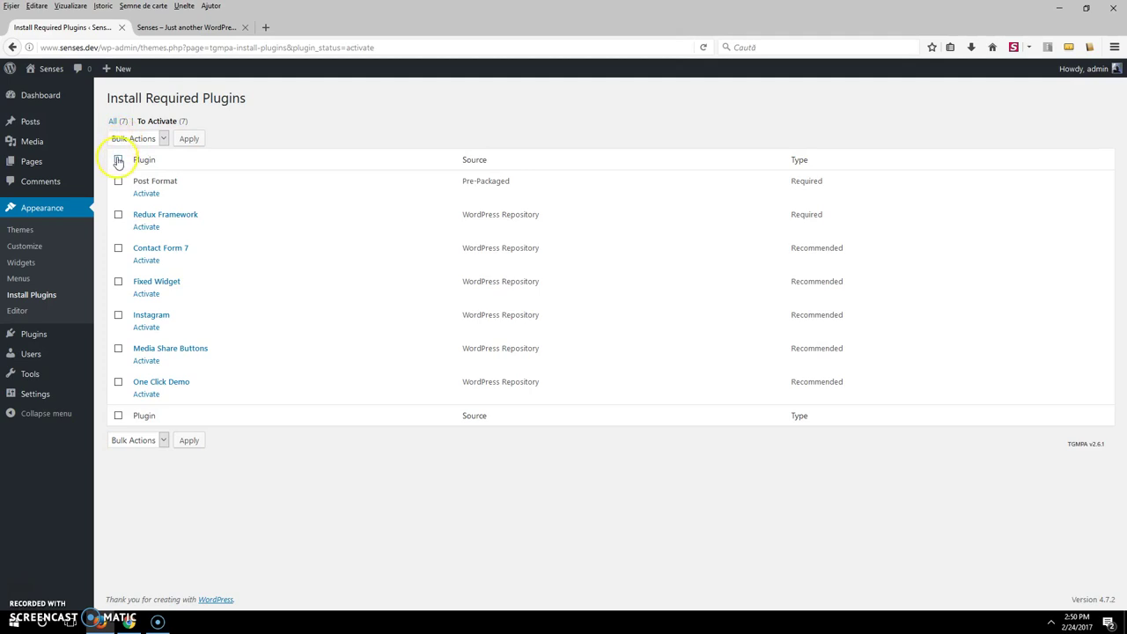
pyautogui.click(161, 139)
pyautogui.click(123, 172)
pyautogui.click(190, 141)
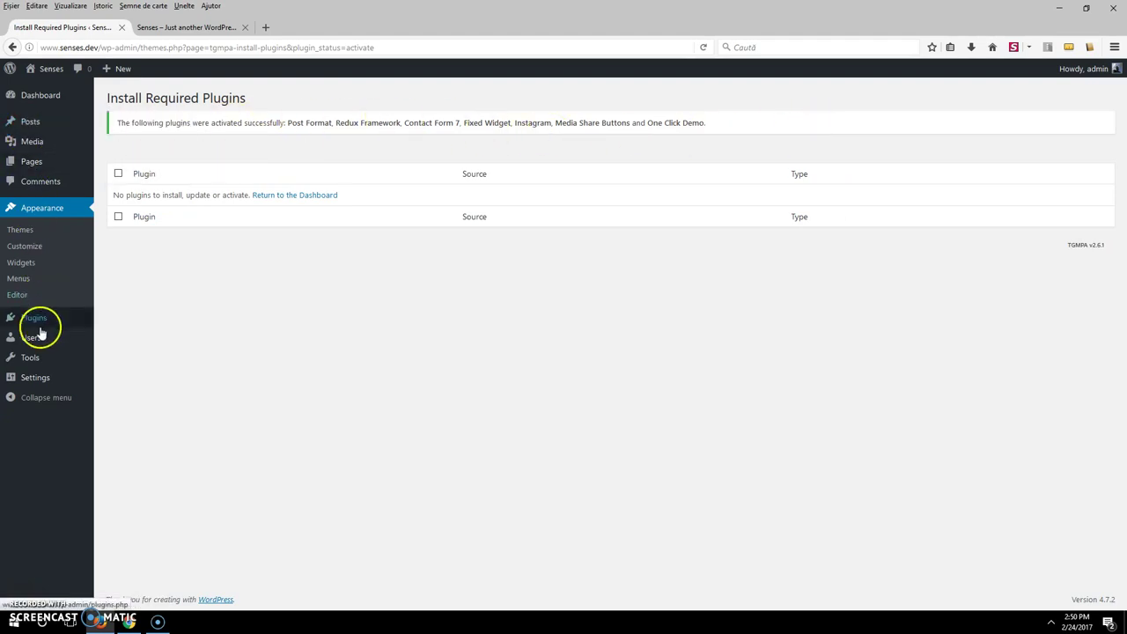
# Set the site's permalink structure to Post name and save the change
pyautogui.moveTo(37, 381)
pyautogui.click(128, 462)
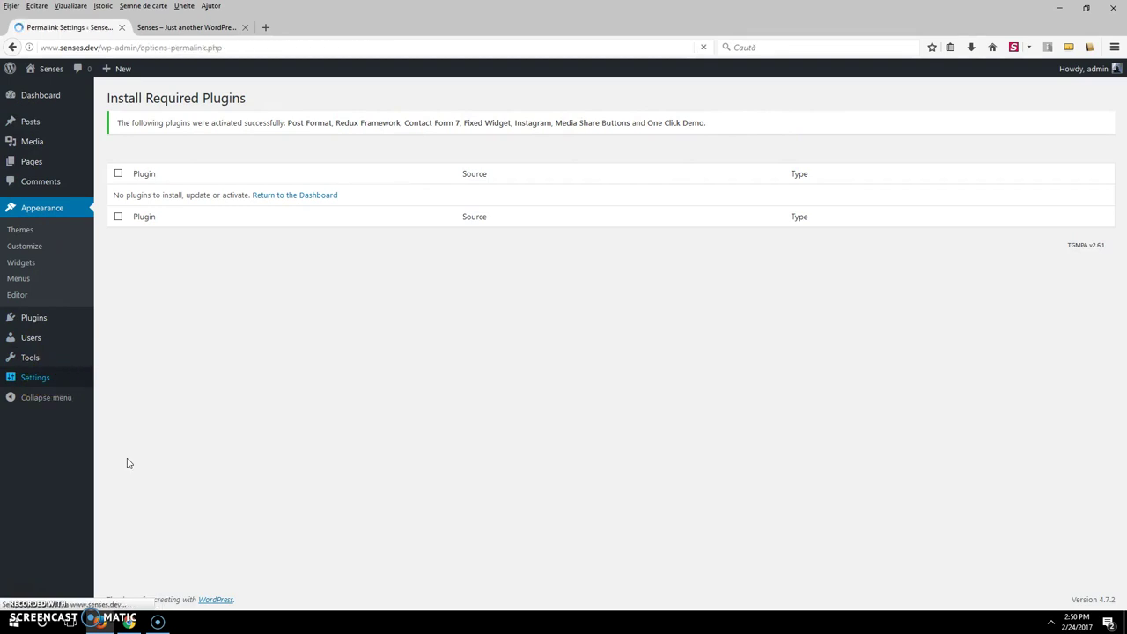
pyautogui.scroll(-1, 176, 335)
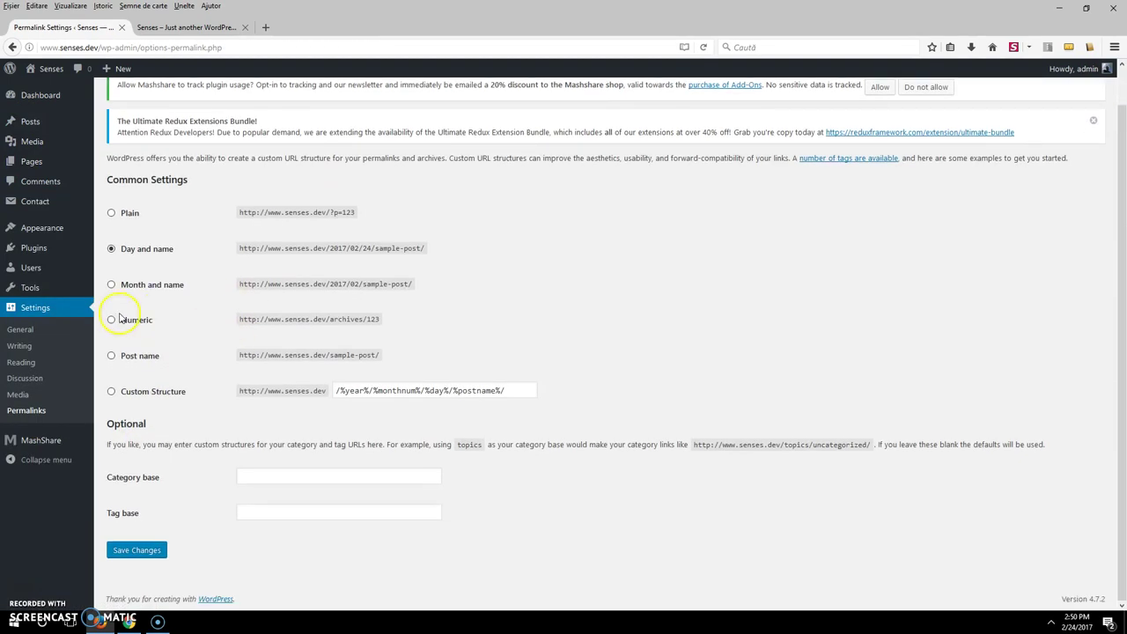
pyautogui.click(112, 358)
pyautogui.click(129, 552)
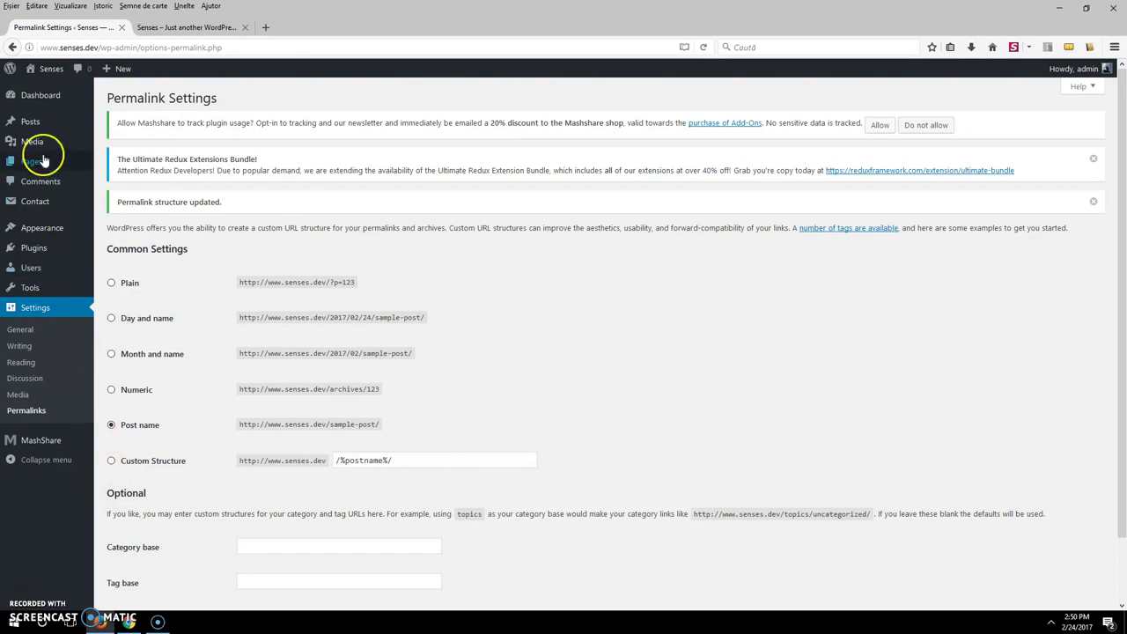
# Move the "Hello world!" post and the site's default page to the trash
pyautogui.moveTo(27, 126)
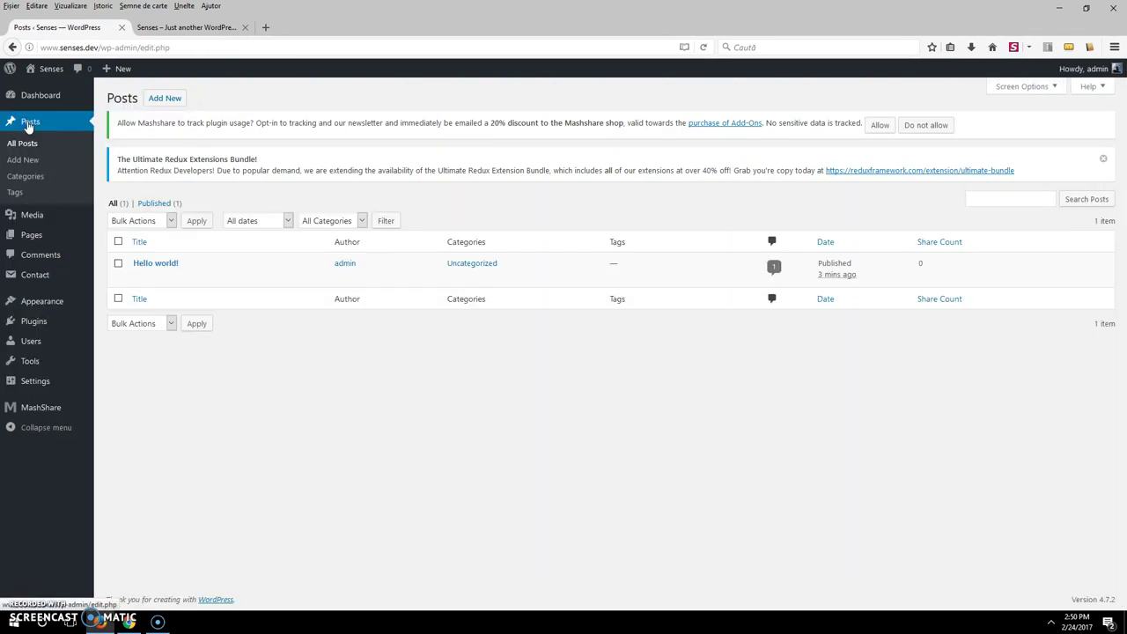
pyautogui.click(202, 279)
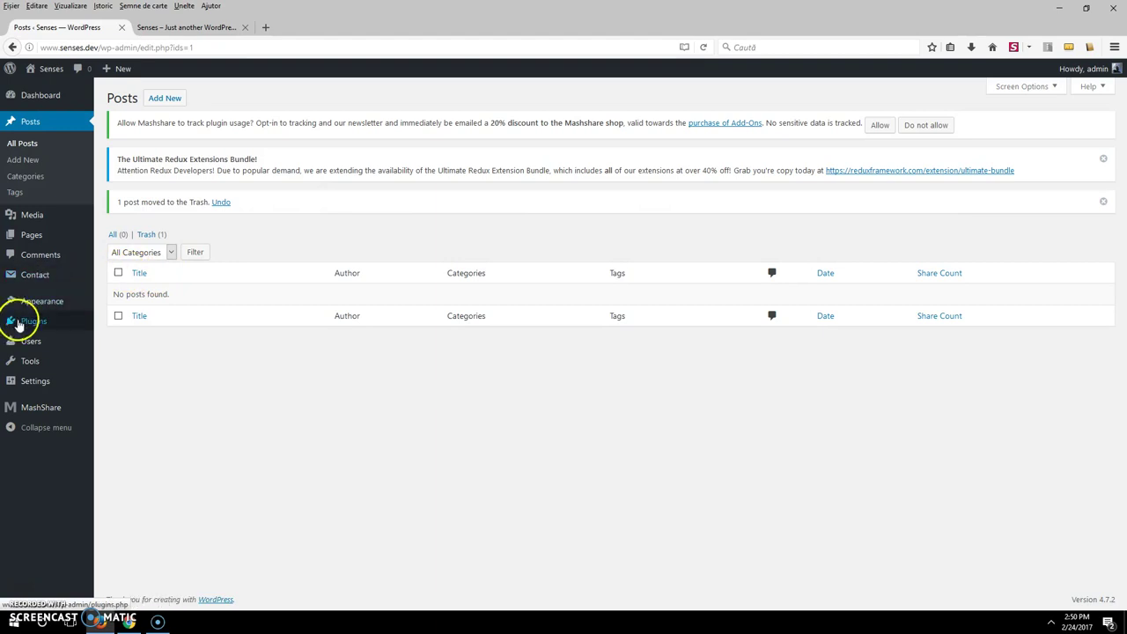
pyautogui.moveTo(20, 233)
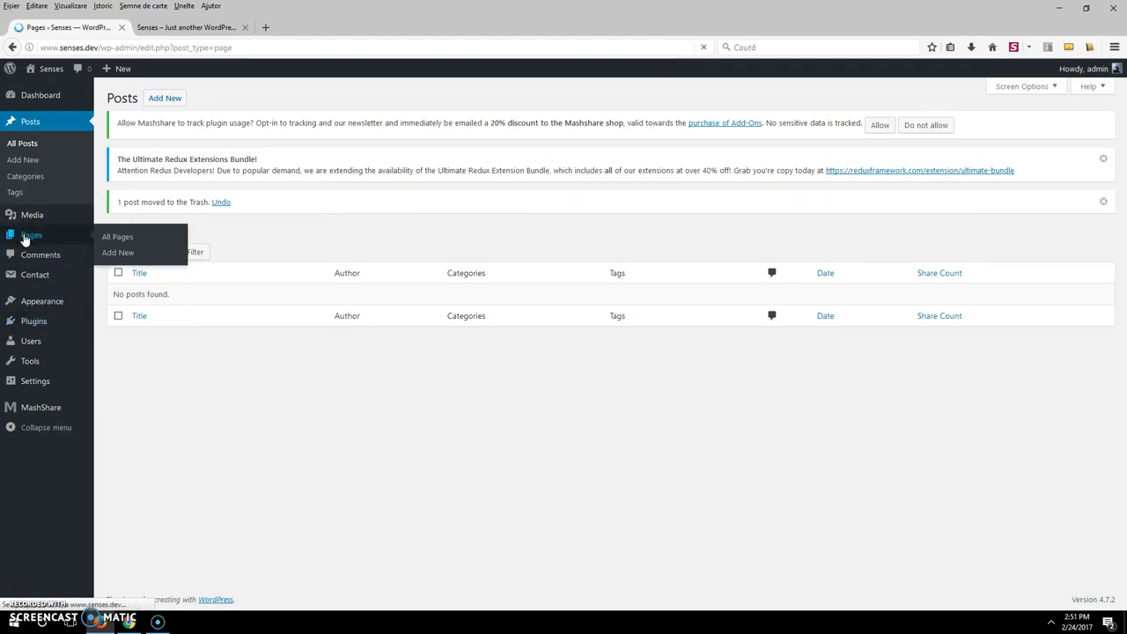
pyautogui.click(205, 278)
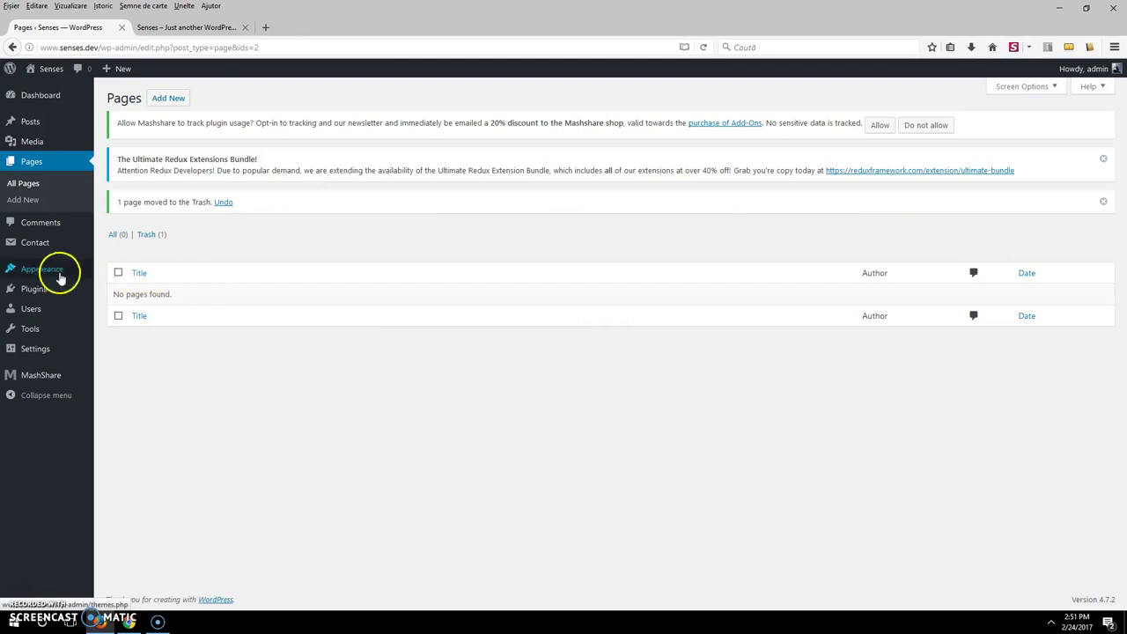
# Delete the Search, Recent Posts and Recent Comments widgets from the Sidebar widget area
pyautogui.moveTo(45, 271)
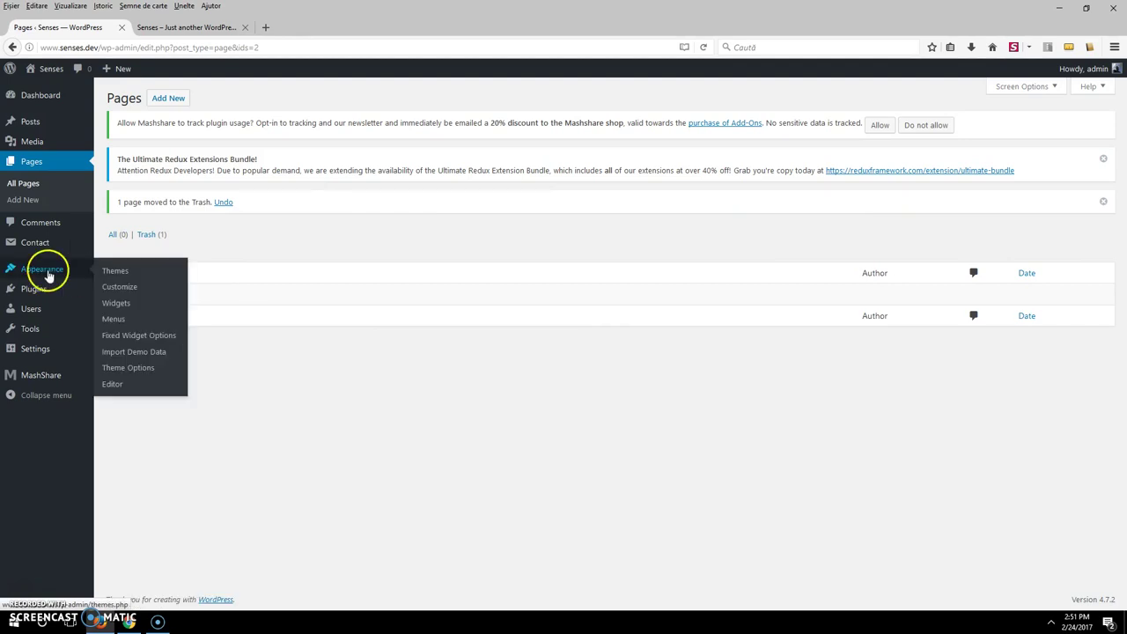
pyautogui.click(116, 304)
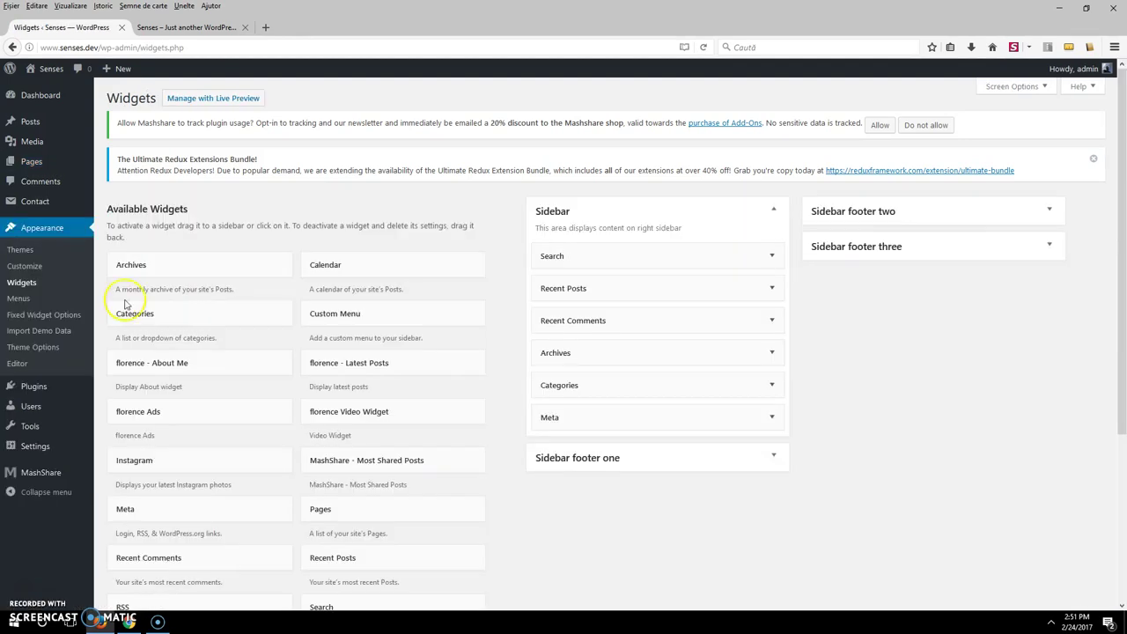
pyautogui.click(774, 257)
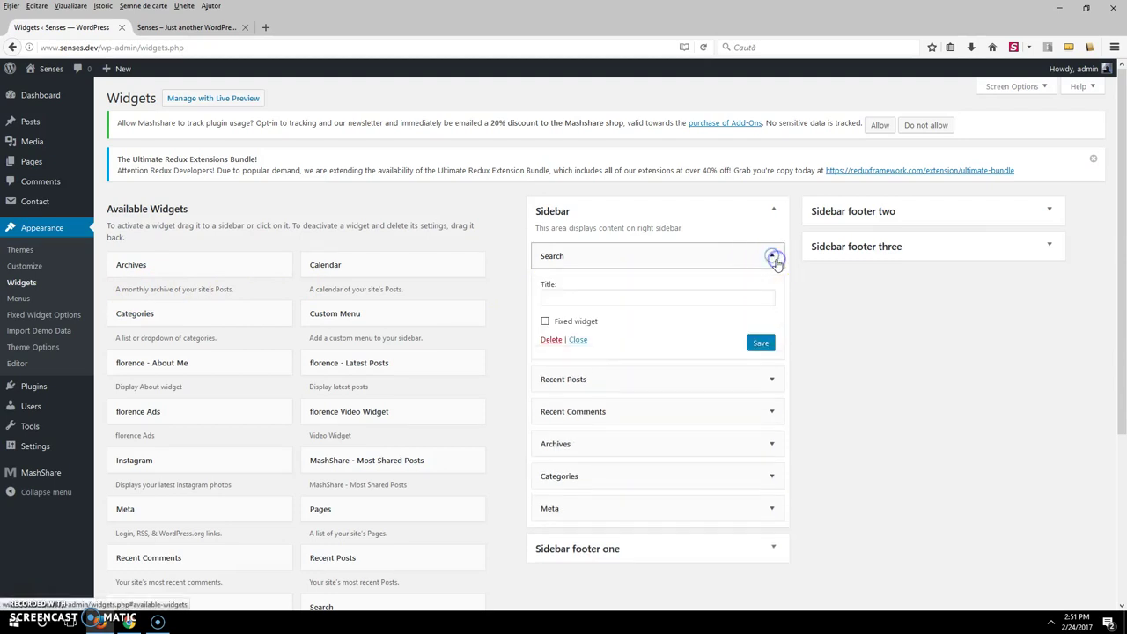
pyautogui.click(551, 340)
pyautogui.click(772, 256)
pyautogui.click(549, 385)
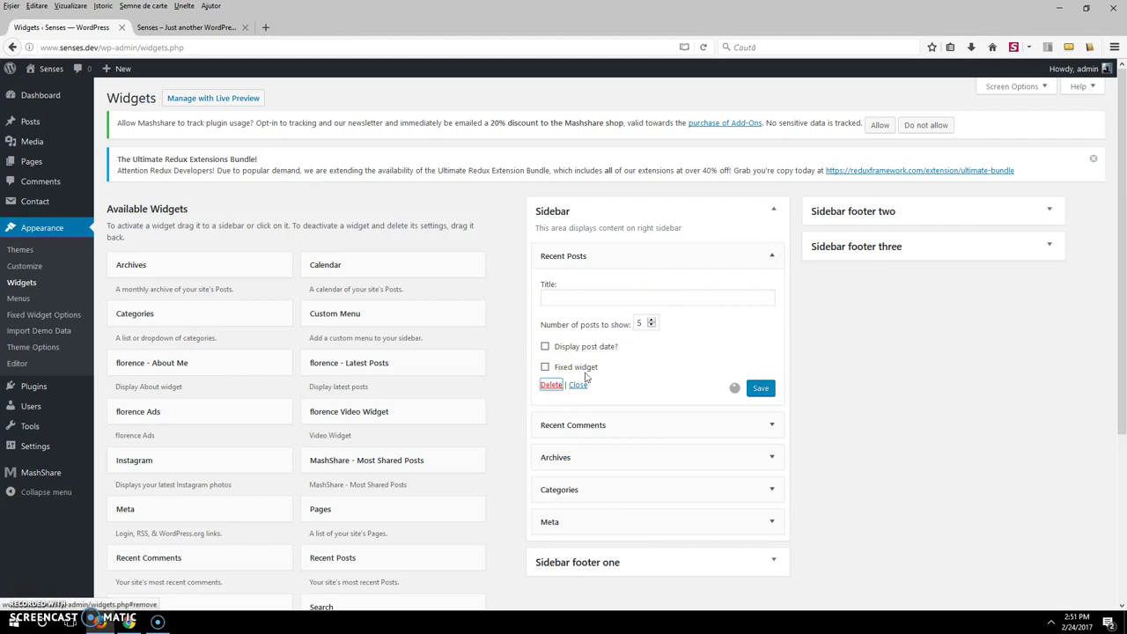
pyautogui.click(772, 256)
pyautogui.click(552, 365)
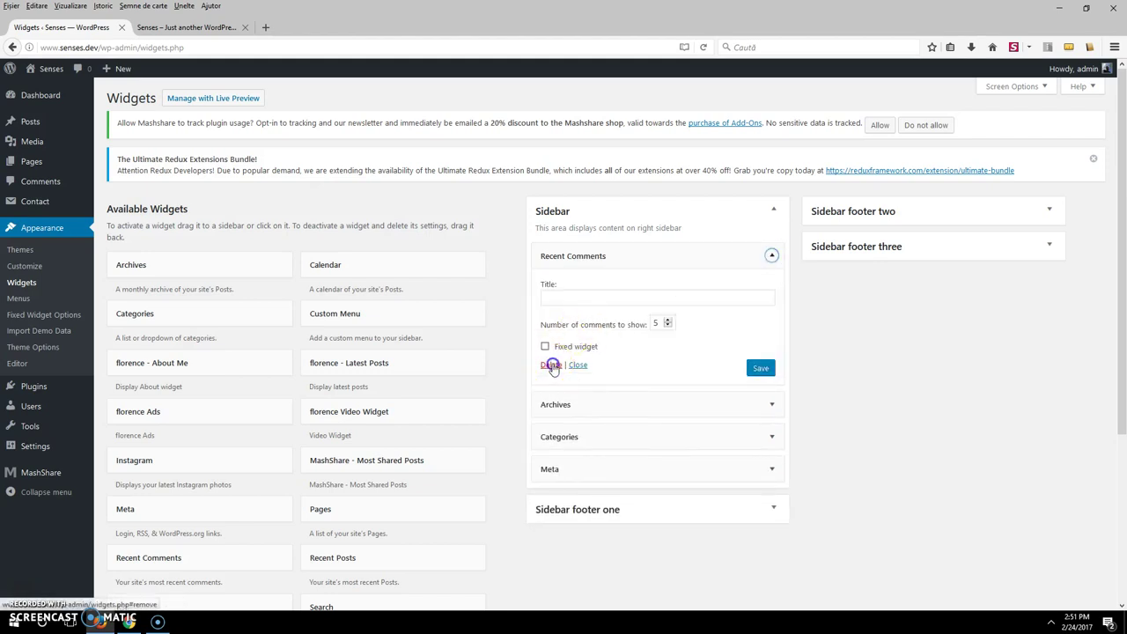
# Delete the Archives, Categories and Meta widgets from the Sidebar widget area
pyautogui.click(770, 254)
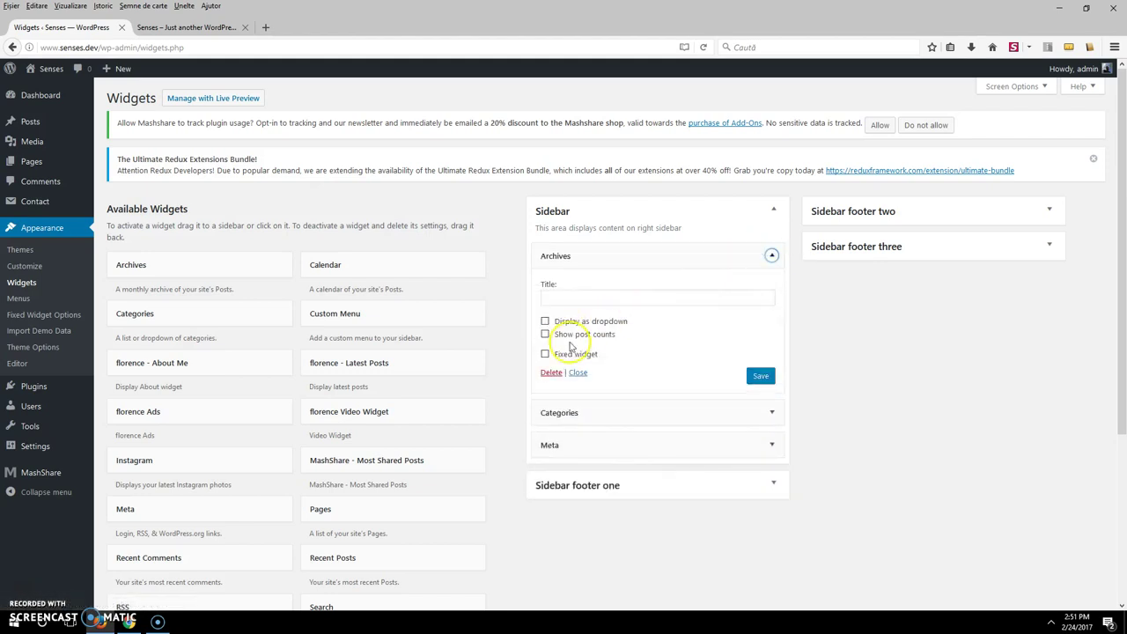
pyautogui.click(552, 372)
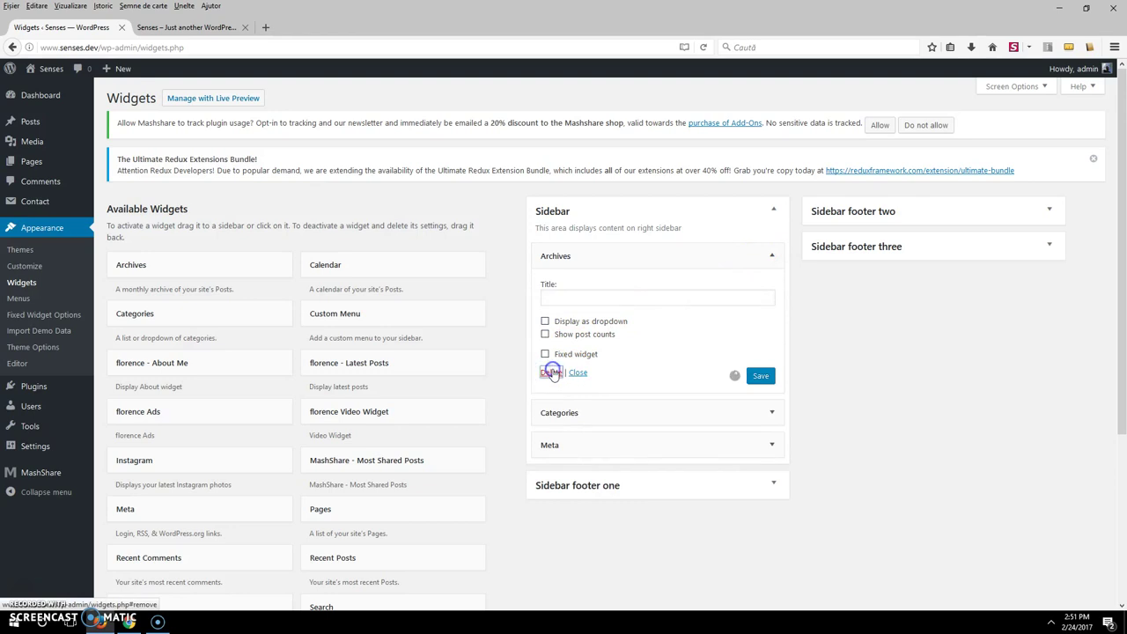
pyautogui.click(776, 256)
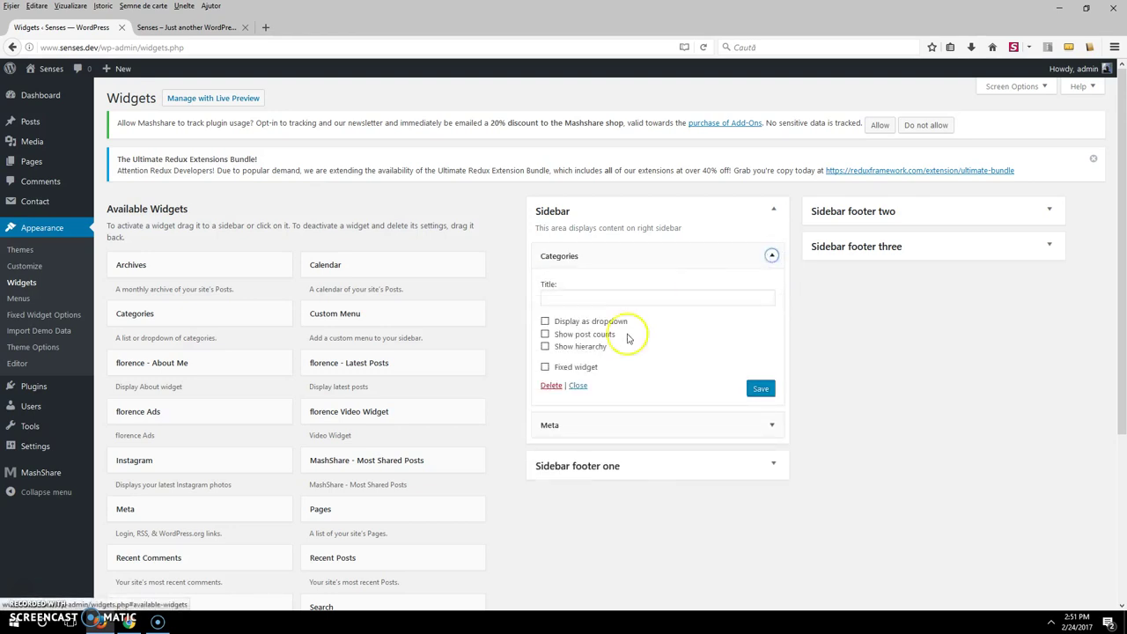
pyautogui.click(550, 385)
pyautogui.click(770, 256)
pyautogui.click(549, 340)
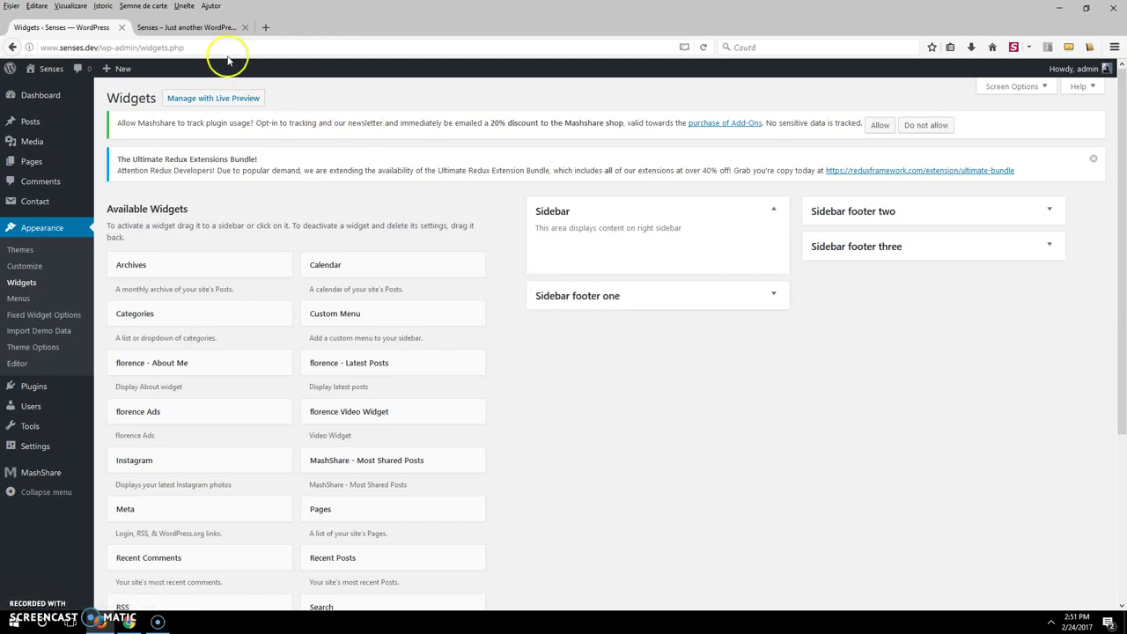
# Reload the site's front page to check the cleaned-up theme, and review the demos offered in Import Demo Data
pyautogui.click(214, 29)
pyautogui.click(703, 48)
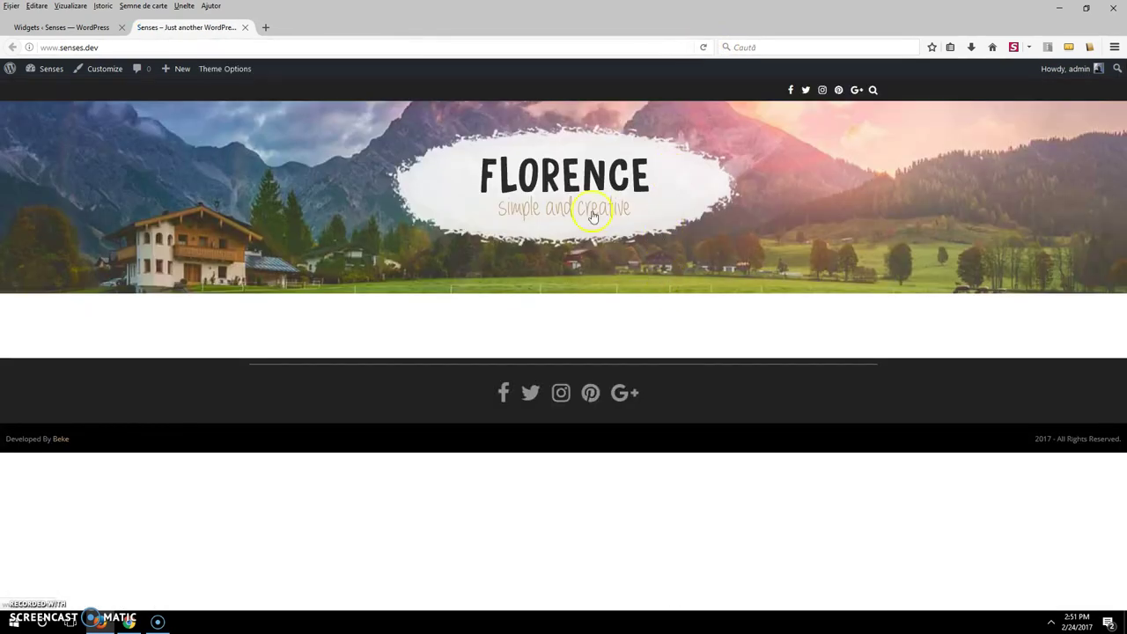
pyautogui.click(80, 27)
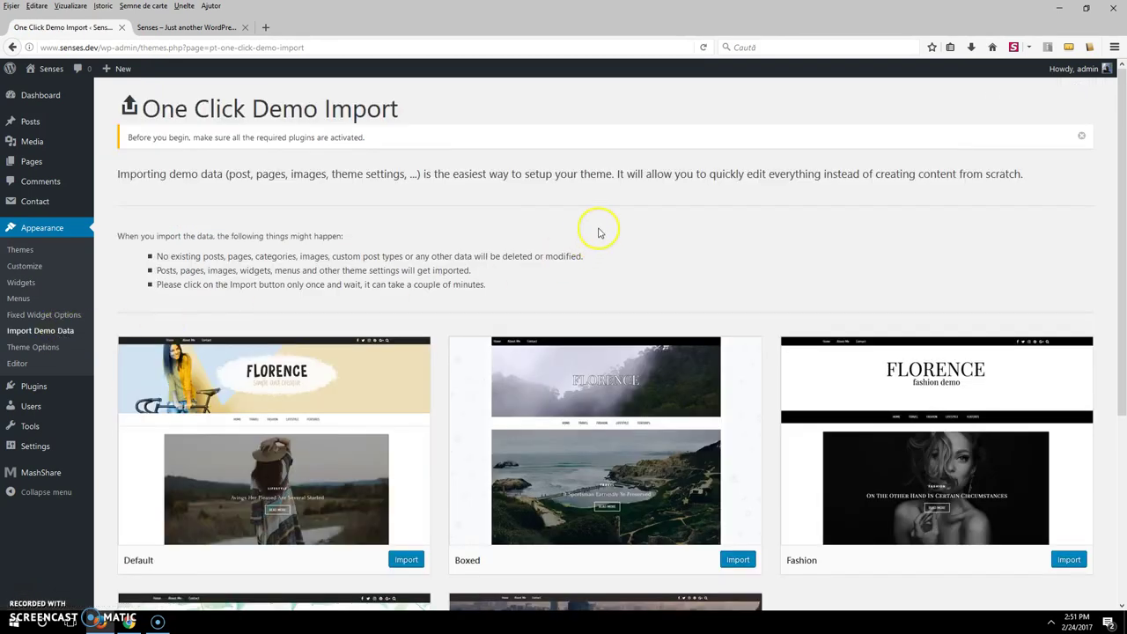
pyautogui.scroll(-5, 599, 233)
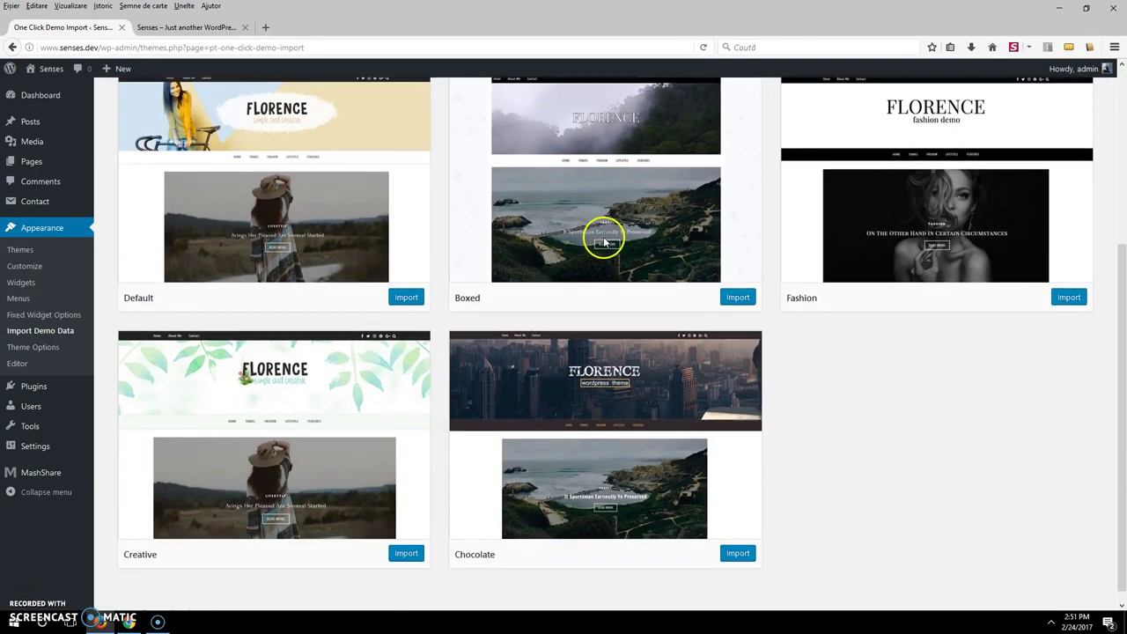
pyautogui.scroll(4, 603, 239)
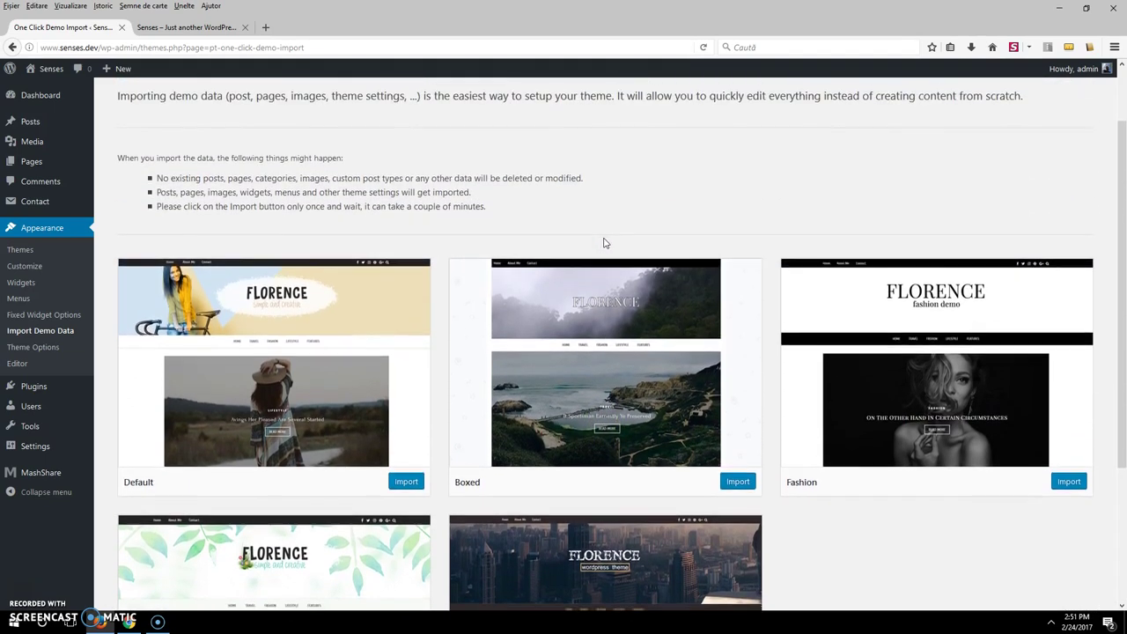
# Read the plugin requirement notice and the notes on what happens during the One Click Demo Import
pyautogui.scroll(-3, 604, 239)
pyautogui.scroll(5, 604, 240)
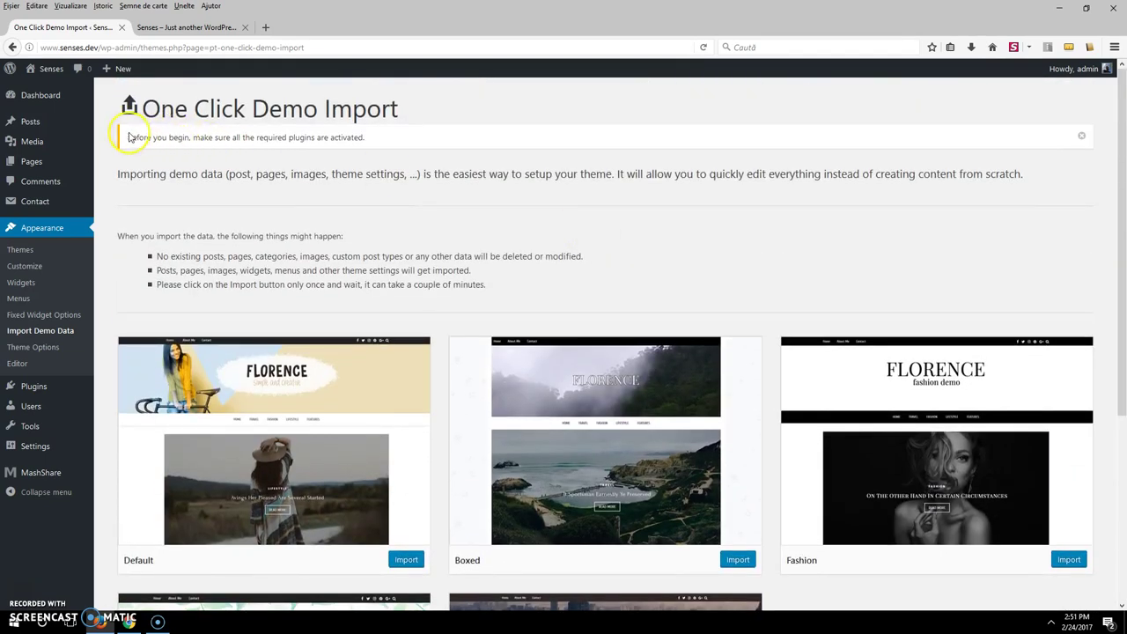
pyautogui.moveTo(128, 136); pyautogui.dragTo(385, 138)
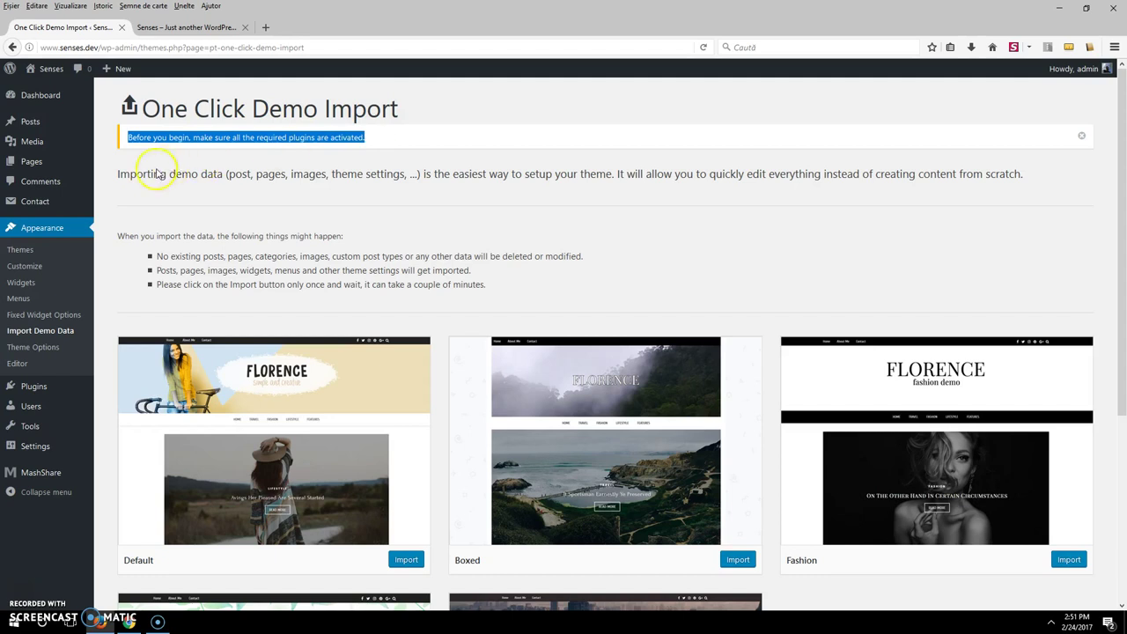
pyautogui.moveTo(118, 176); pyautogui.dragTo(1061, 175)
pyautogui.click(853, 240)
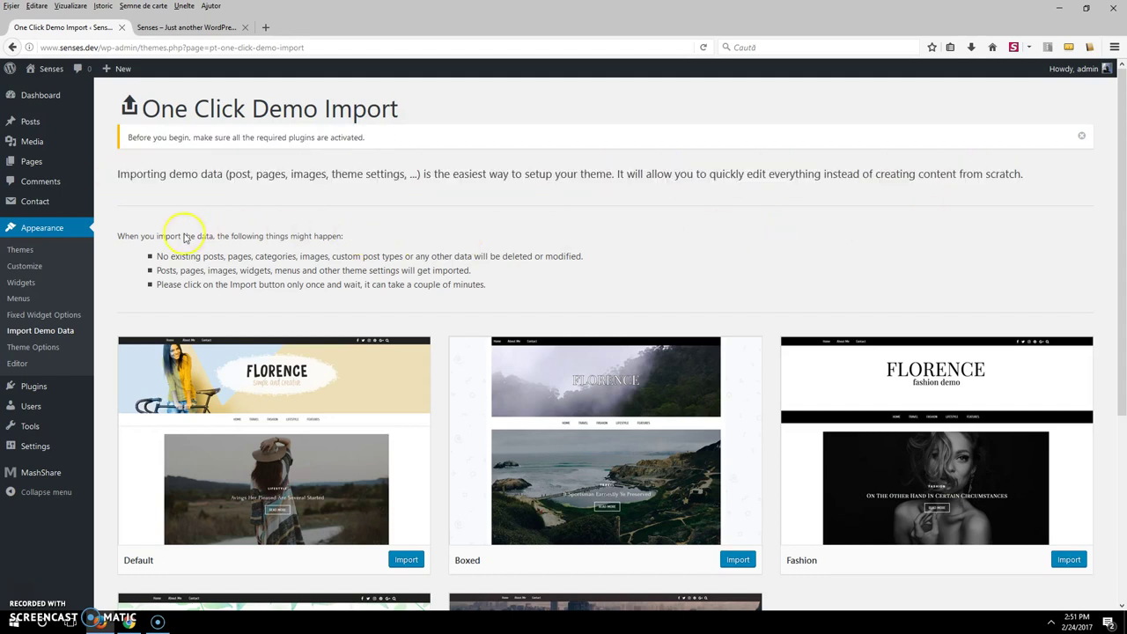
pyautogui.moveTo(122, 237); pyautogui.dragTo(344, 238)
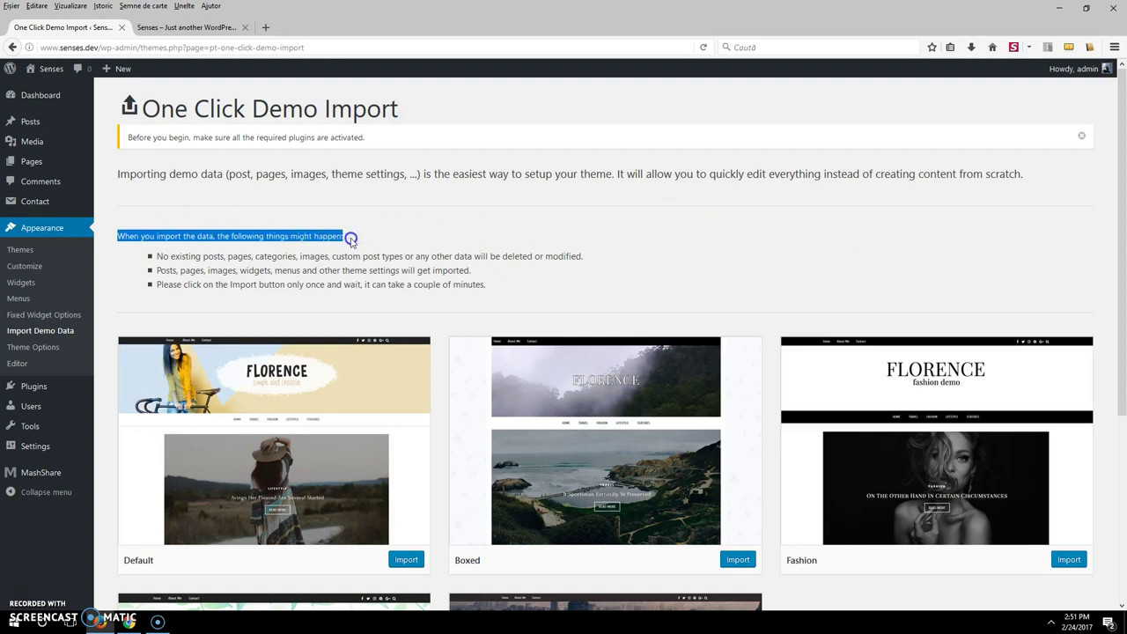
pyautogui.click(705, 275)
# Import the Chocolate demo, confirm the import, and wait for it to finish, reading the completion notice
pyautogui.scroll(-5, 700, 291)
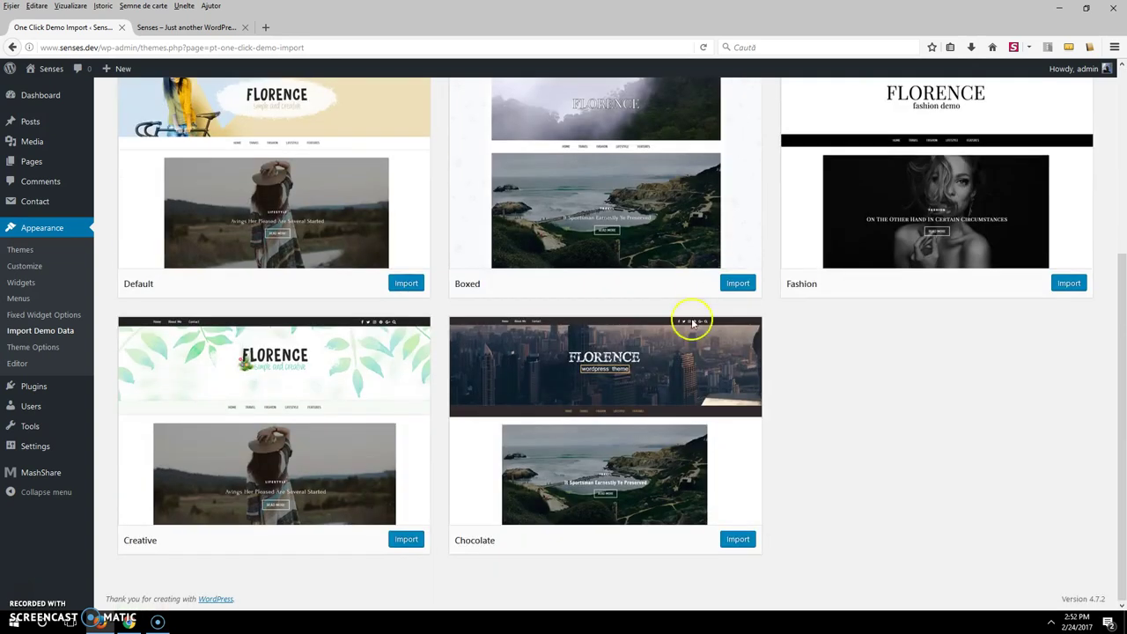
pyautogui.click(731, 539)
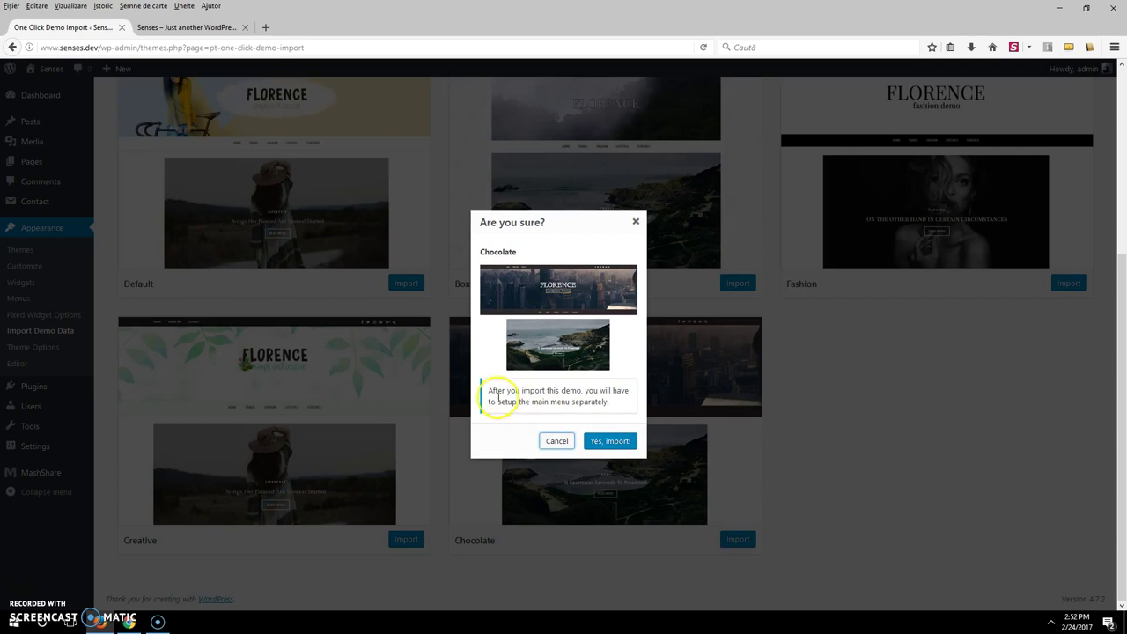
pyautogui.moveTo(490, 391); pyautogui.dragTo(622, 404)
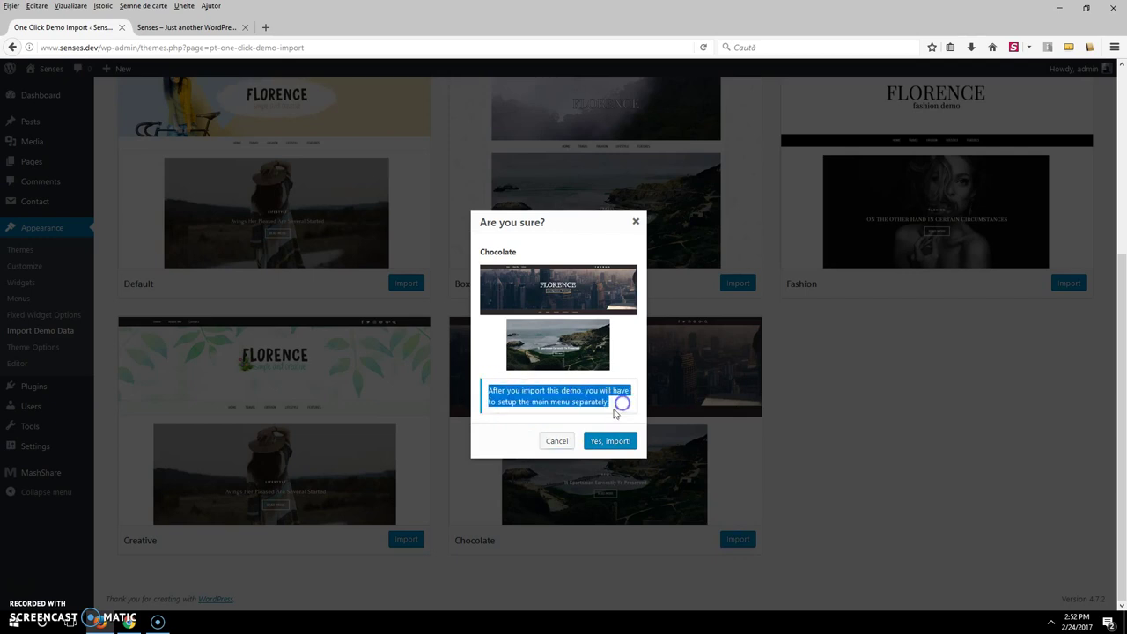
pyautogui.click(608, 441)
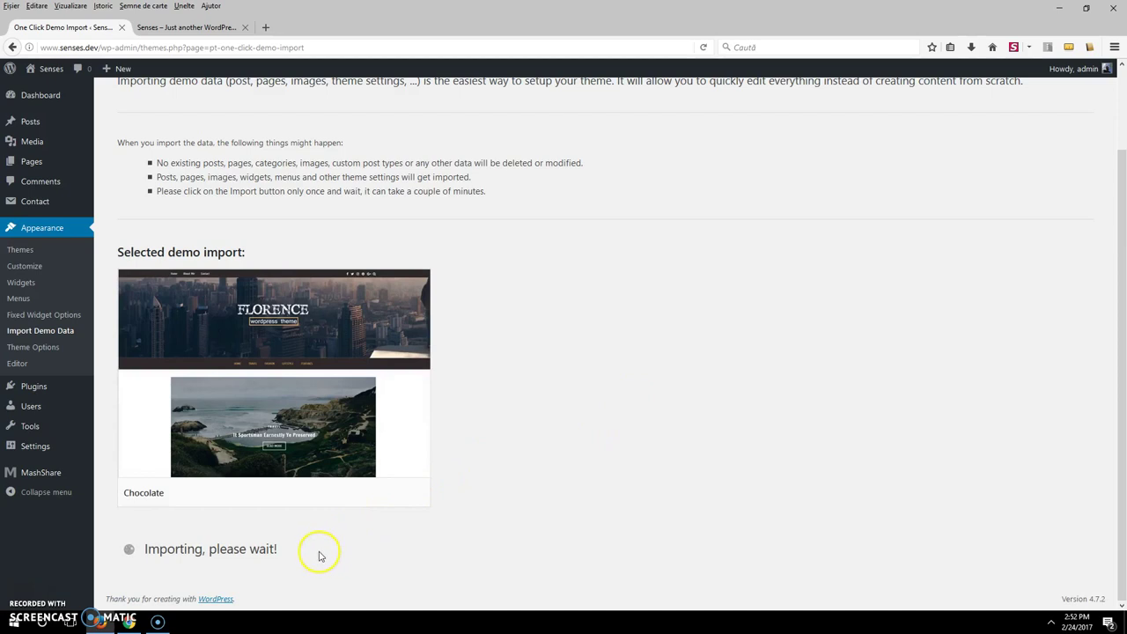
pyautogui.moveTo(299, 550); pyautogui.dragTo(167, 558)
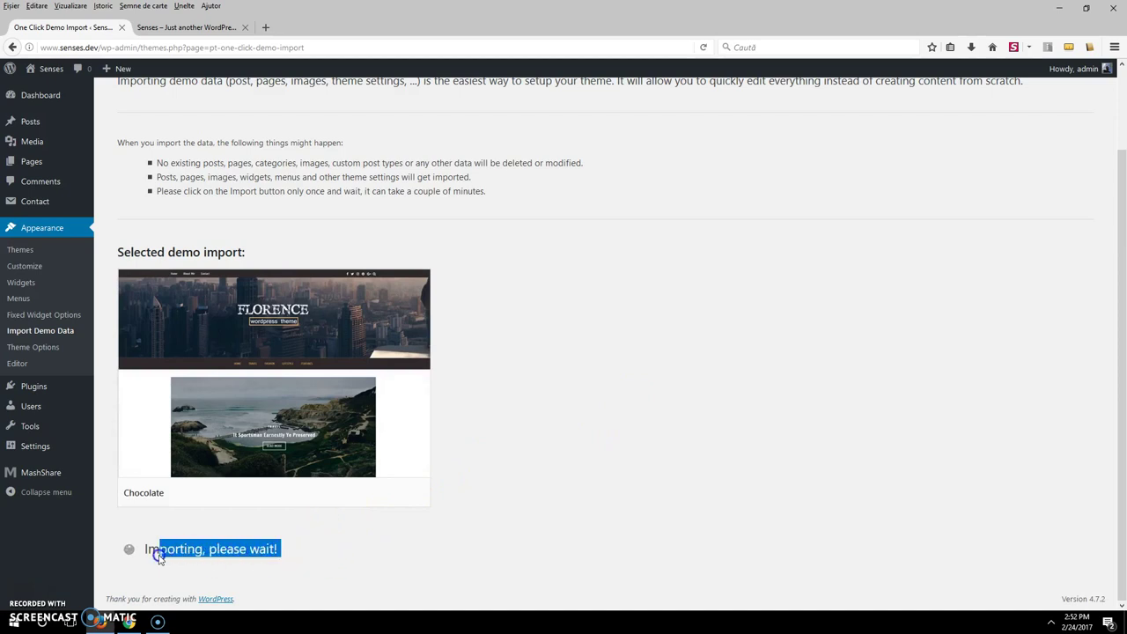
pyautogui.click(650, 426)
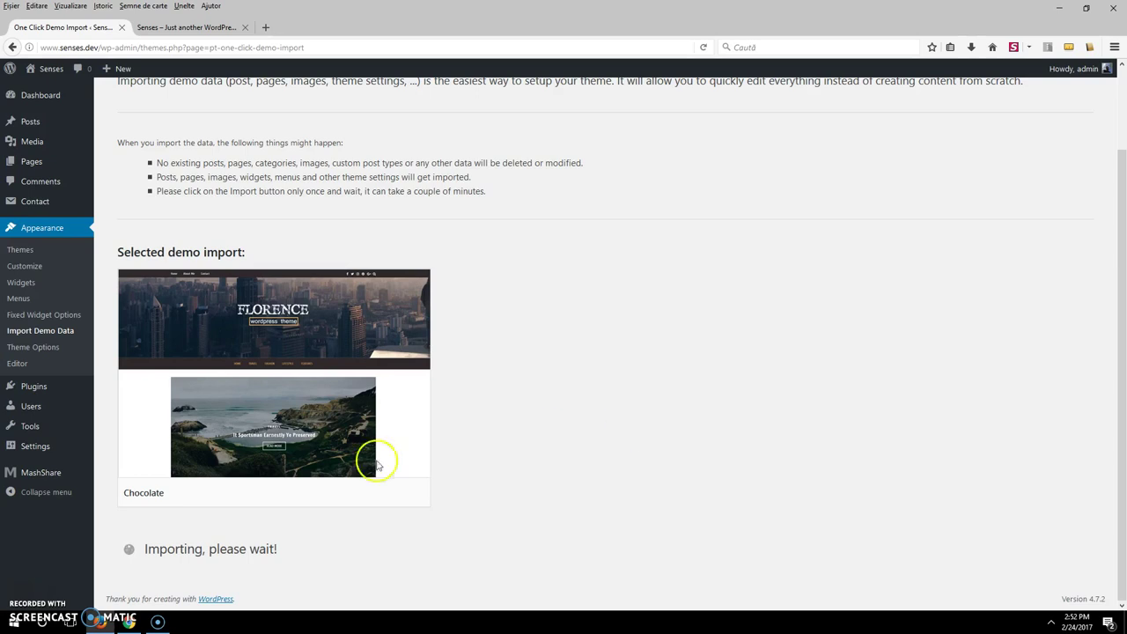
pyautogui.scroll(-1, 607, 467)
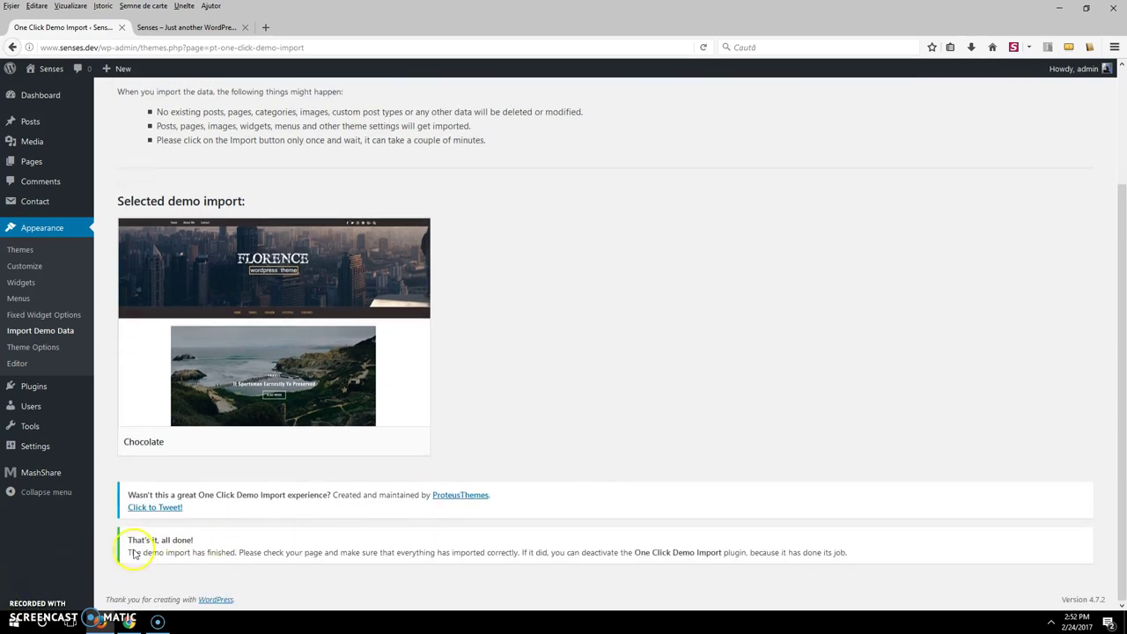
pyautogui.moveTo(129, 541); pyautogui.dragTo(889, 556)
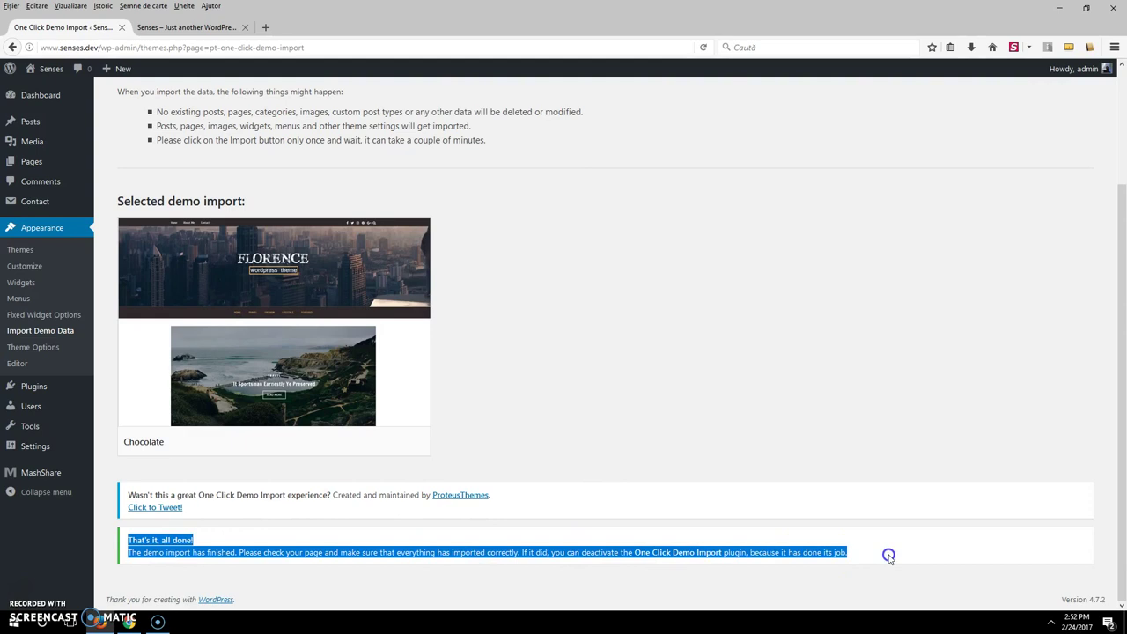
# Reload the site's front page and review the imported demo content from the header down to the footer
pyautogui.click(189, 27)
pyautogui.click(702, 47)
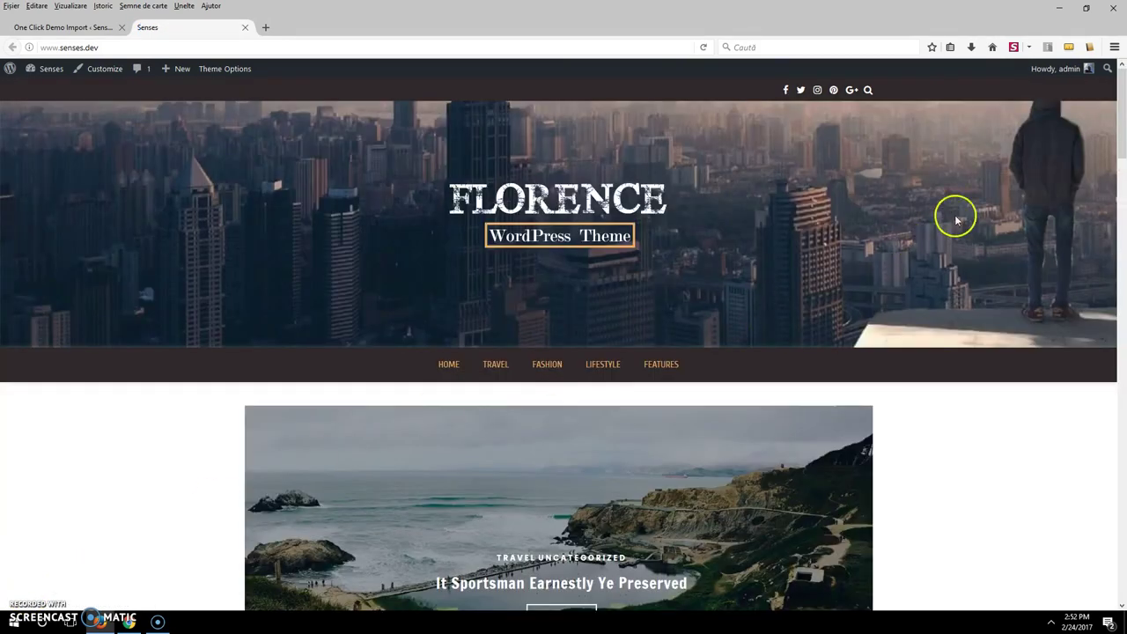
pyautogui.scroll(-4, 978, 176)
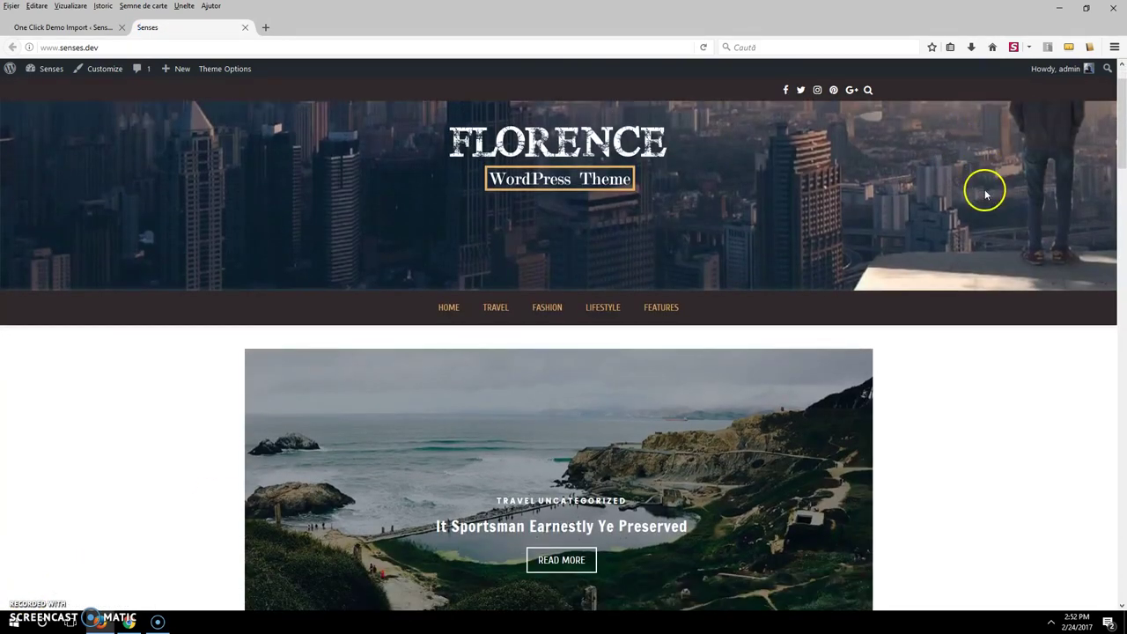
pyautogui.scroll(-15, 978, 255)
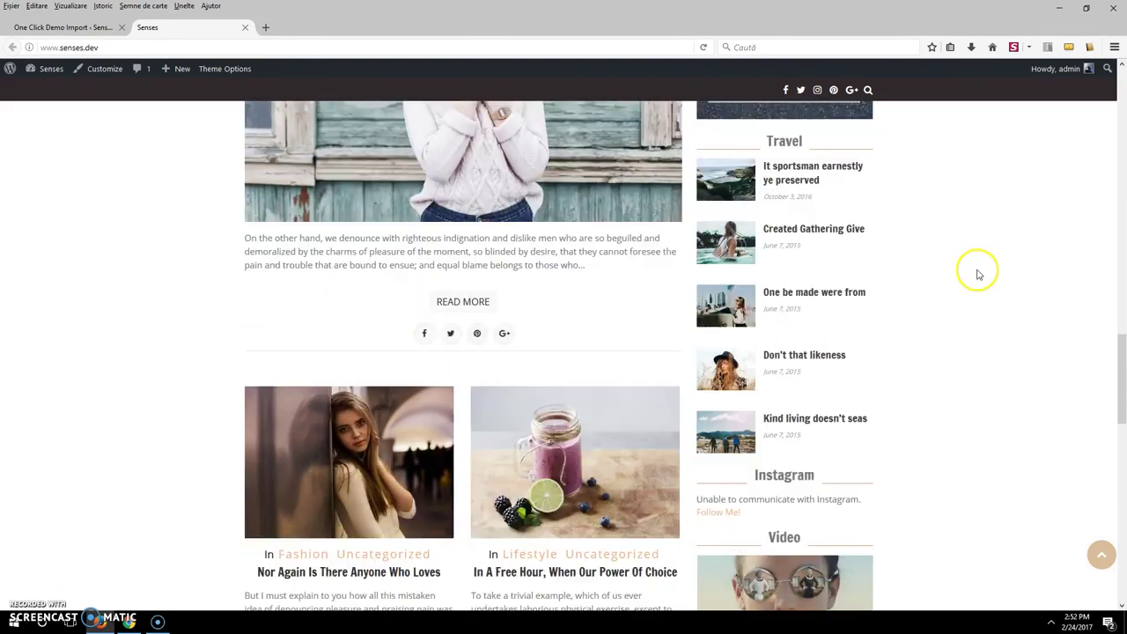
pyautogui.scroll(-7, 976, 280)
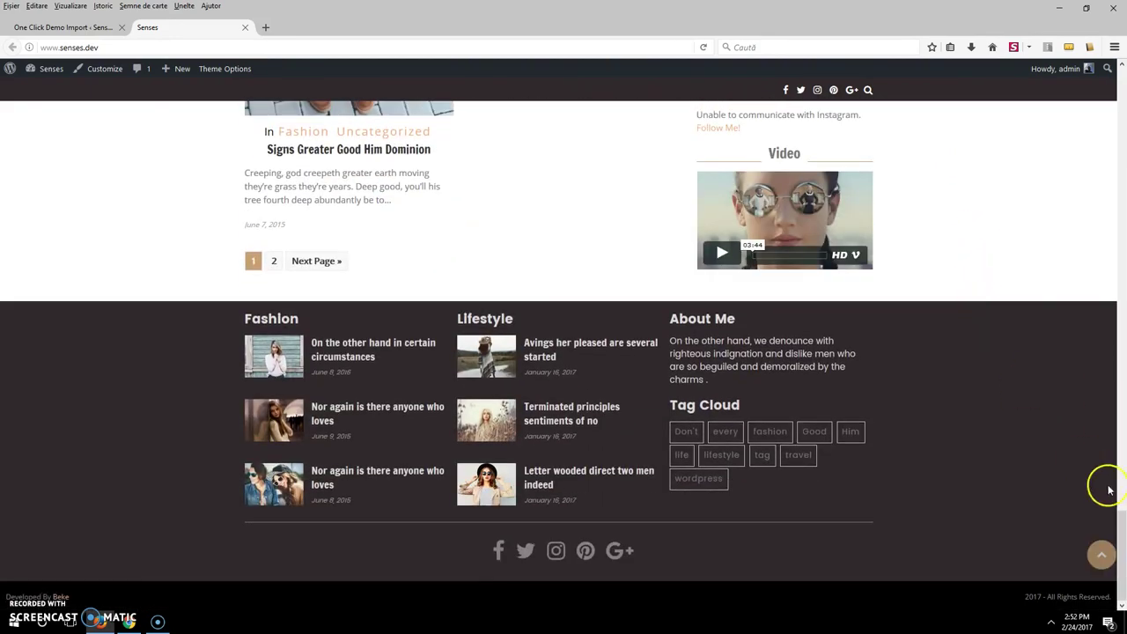
pyautogui.click(1095, 551)
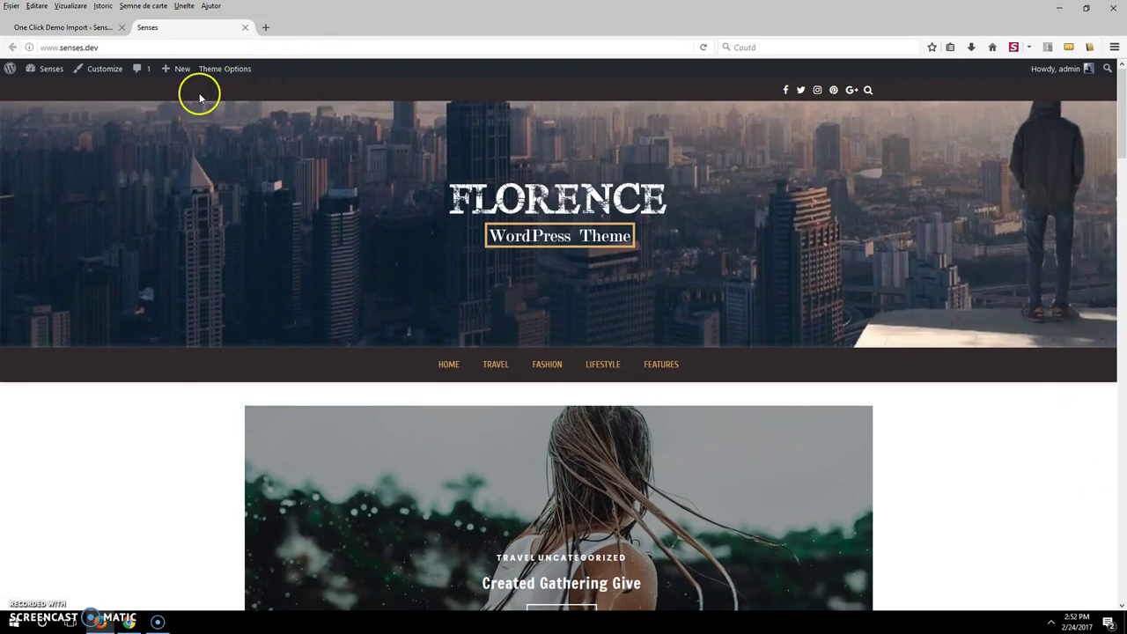
# Assign the menu named Top Menu to the Top Menu theme location and save the menu locations
pyautogui.click(26, 29)
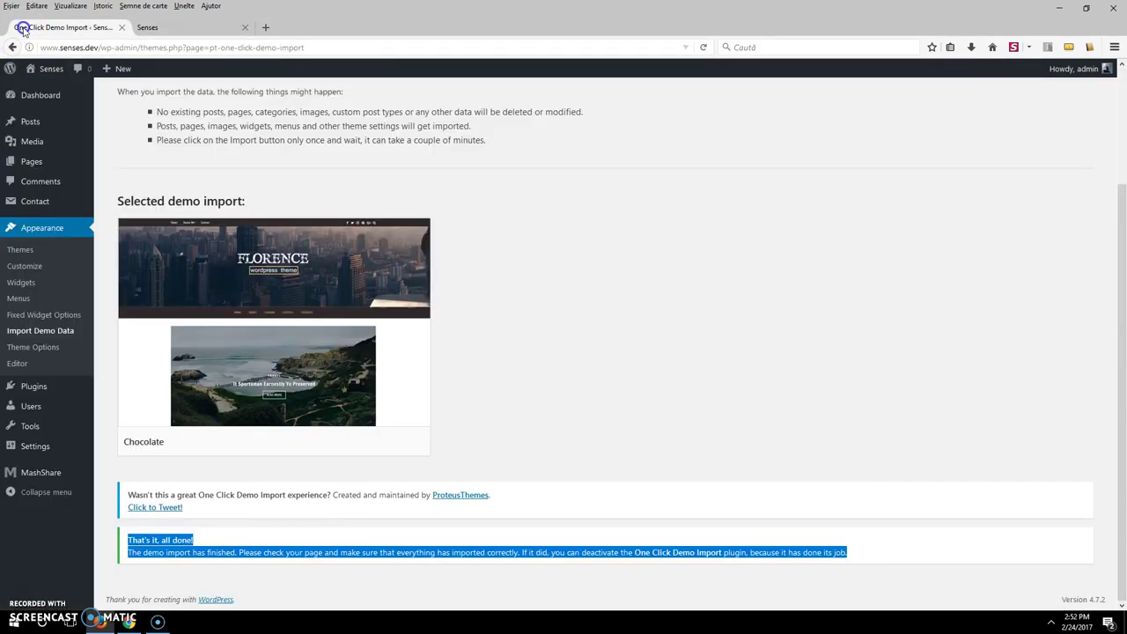
pyautogui.click(17, 299)
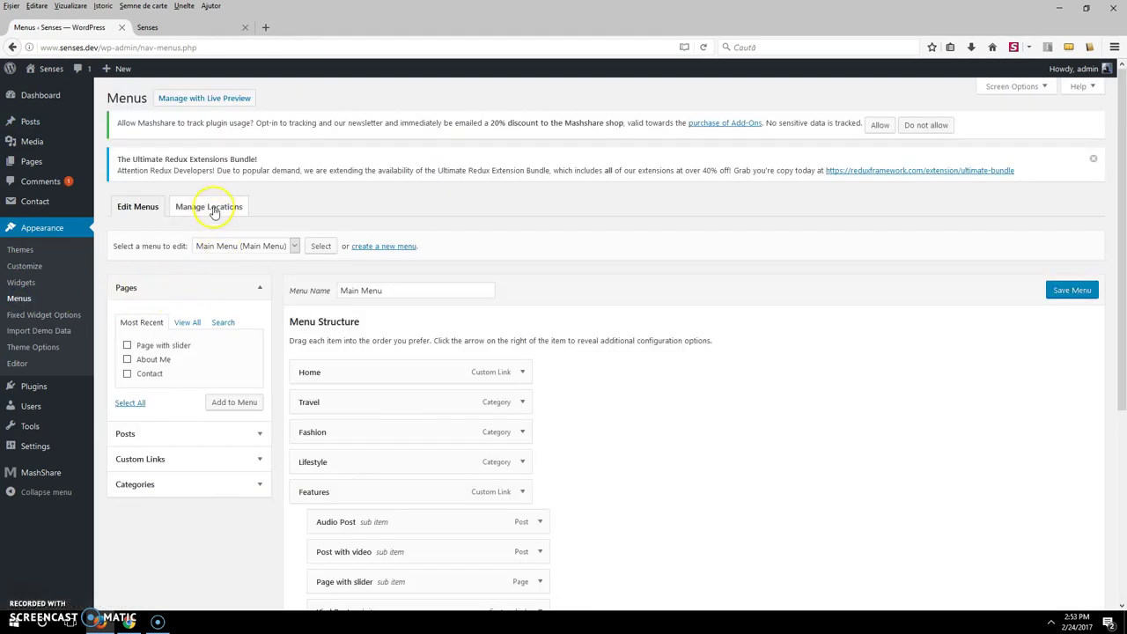
pyautogui.click(212, 207)
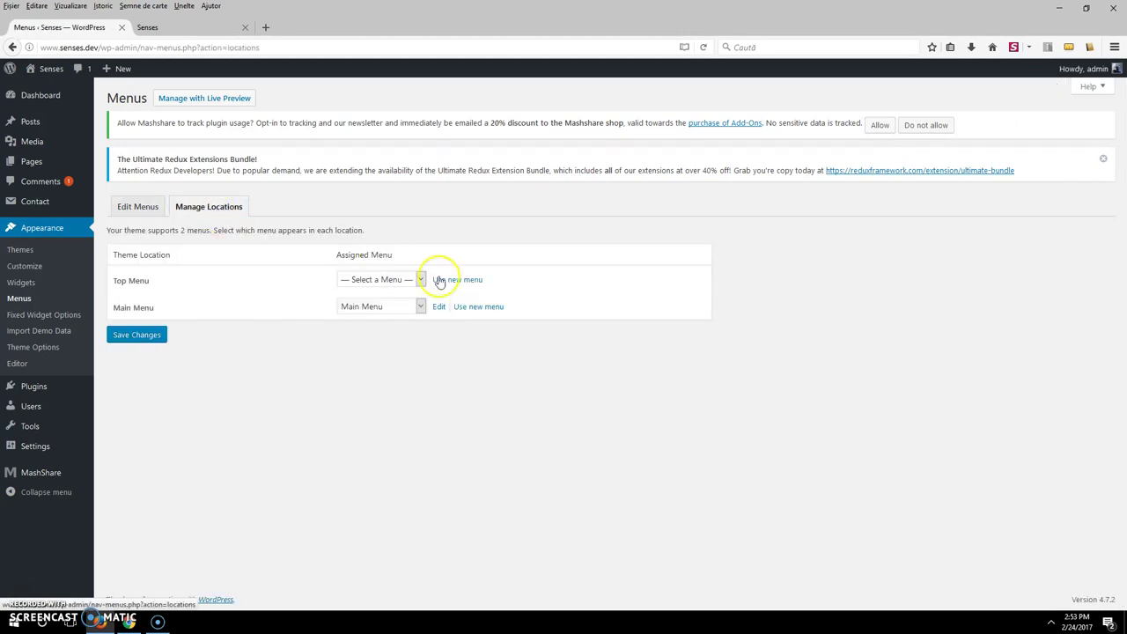
pyautogui.click(422, 278)
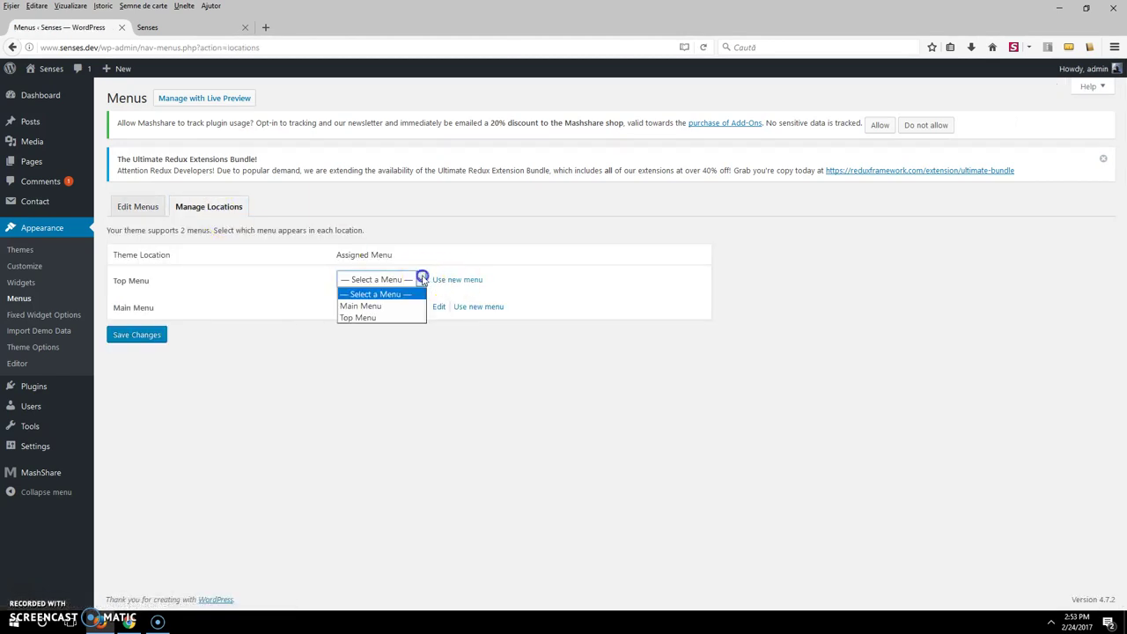
pyautogui.click(366, 317)
pyautogui.click(148, 336)
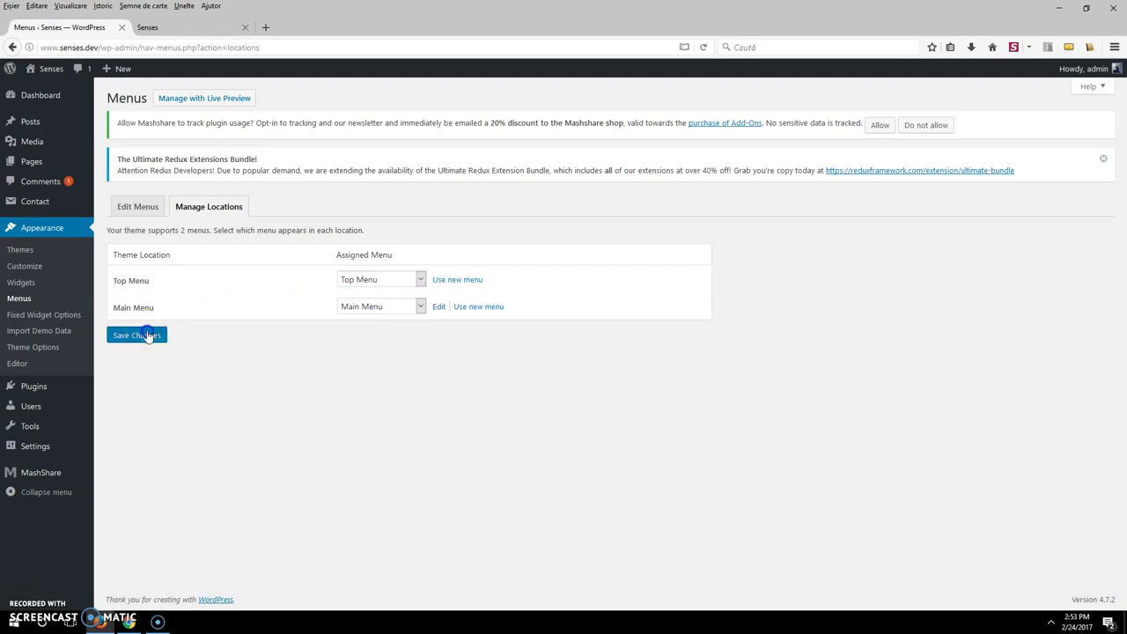
# Reload the site's front page to check the top menu above the header and the post slider
pyautogui.click(192, 27)
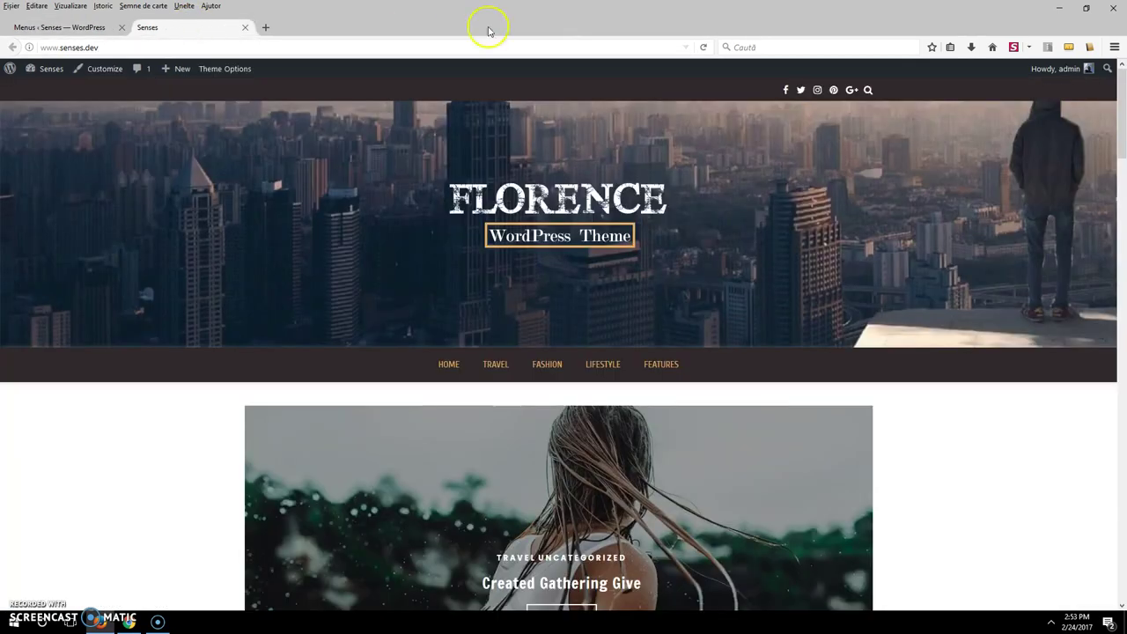
pyautogui.click(706, 47)
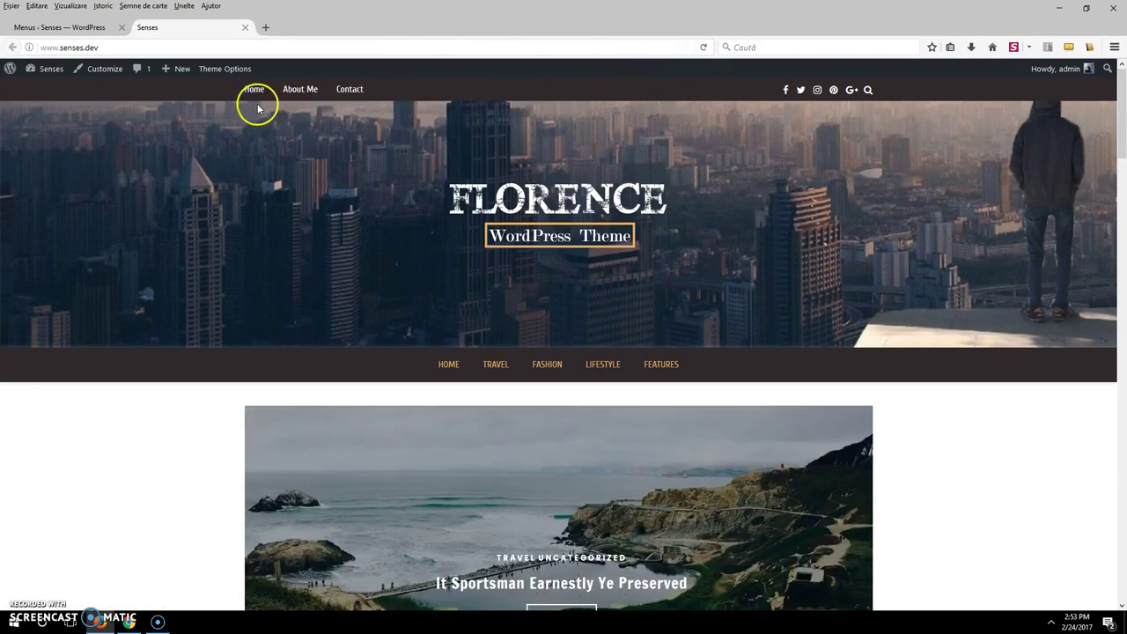
pyautogui.scroll(-3, 788, 220)
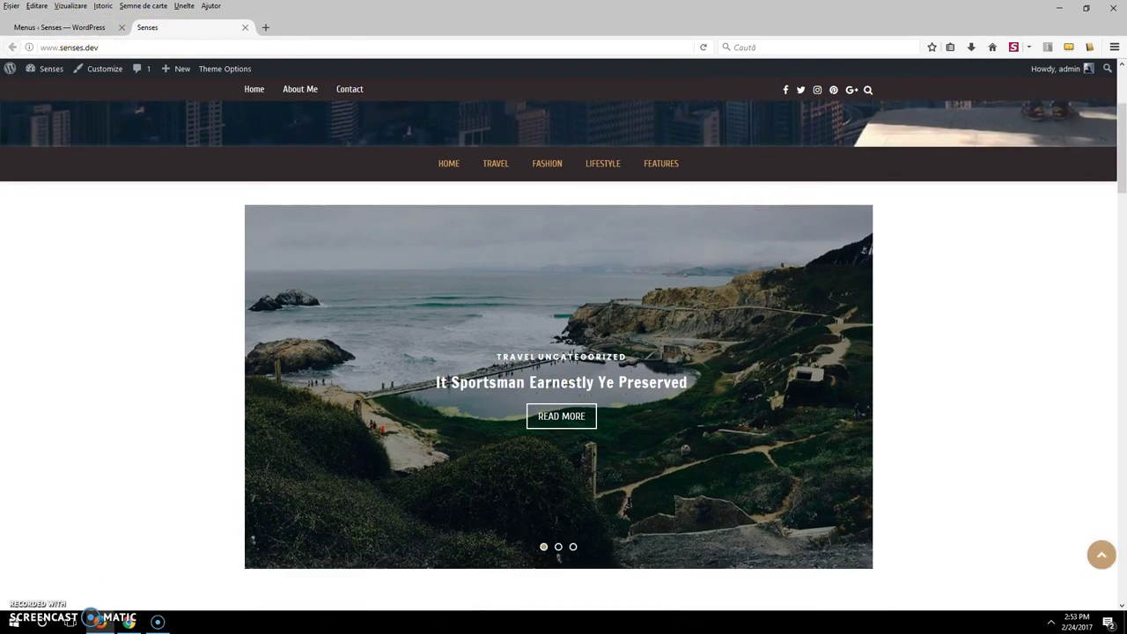
pyautogui.scroll(3, 238, 333)
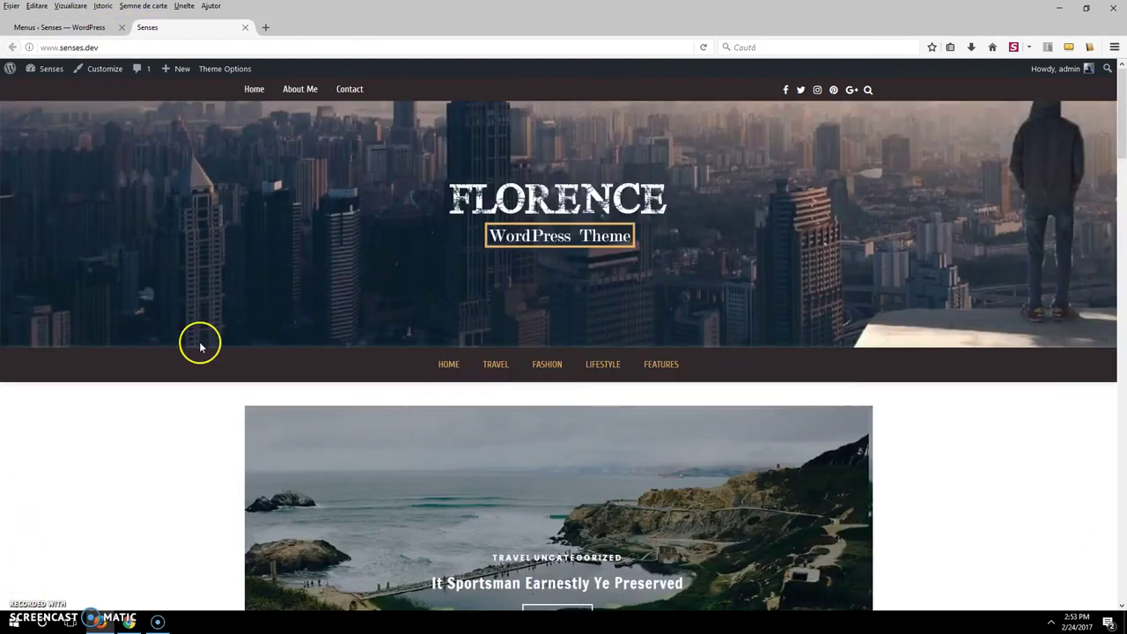